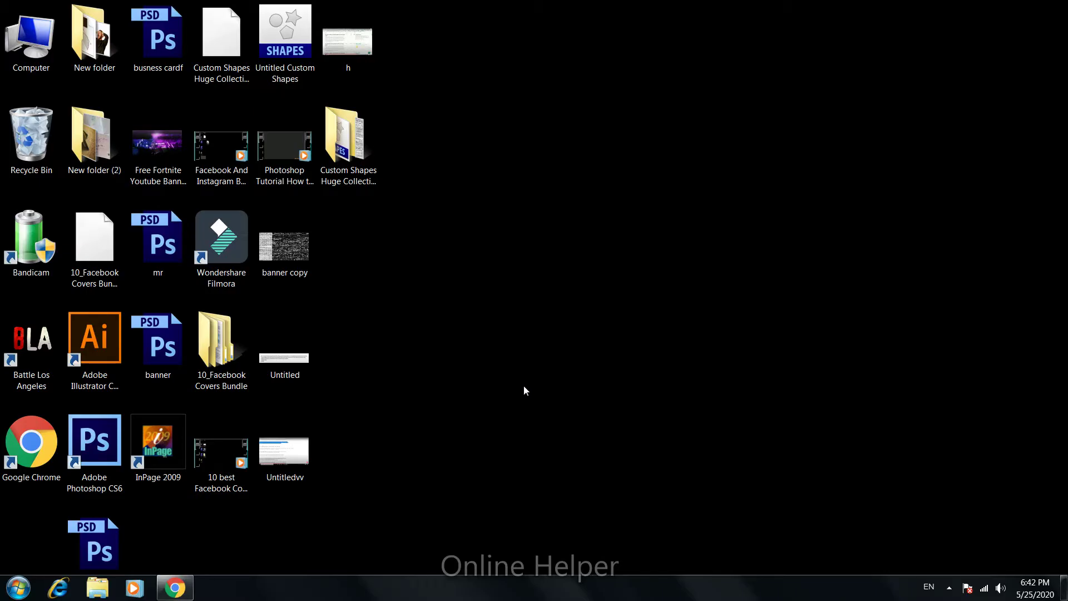
- Create a blank white 26.667 × 15 in, 72 ppi document, then minimize Photoshop
left_click(109, 441)
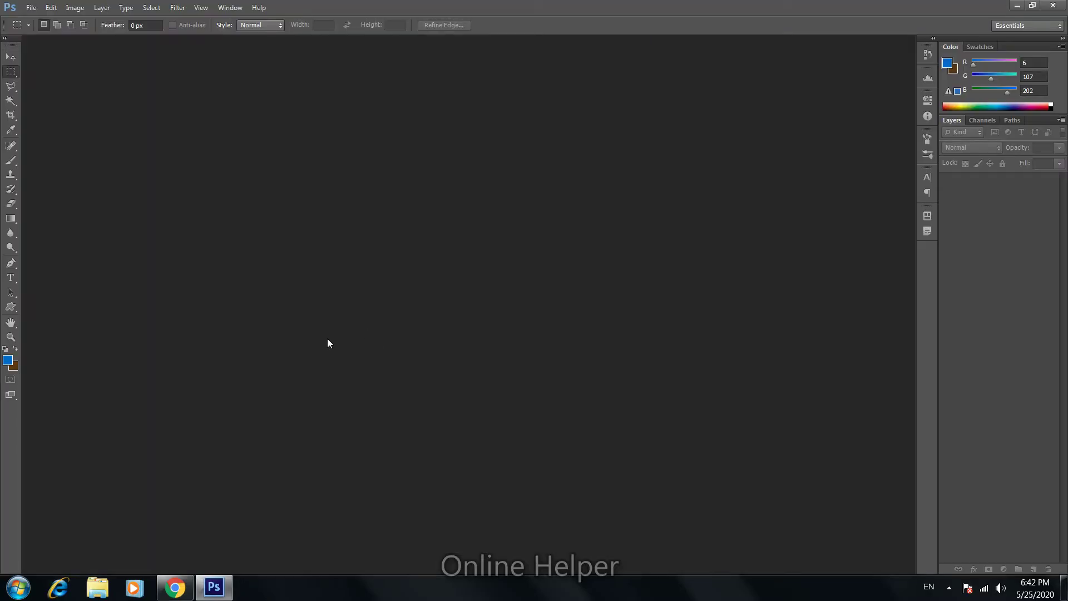
key("ctrl+n")
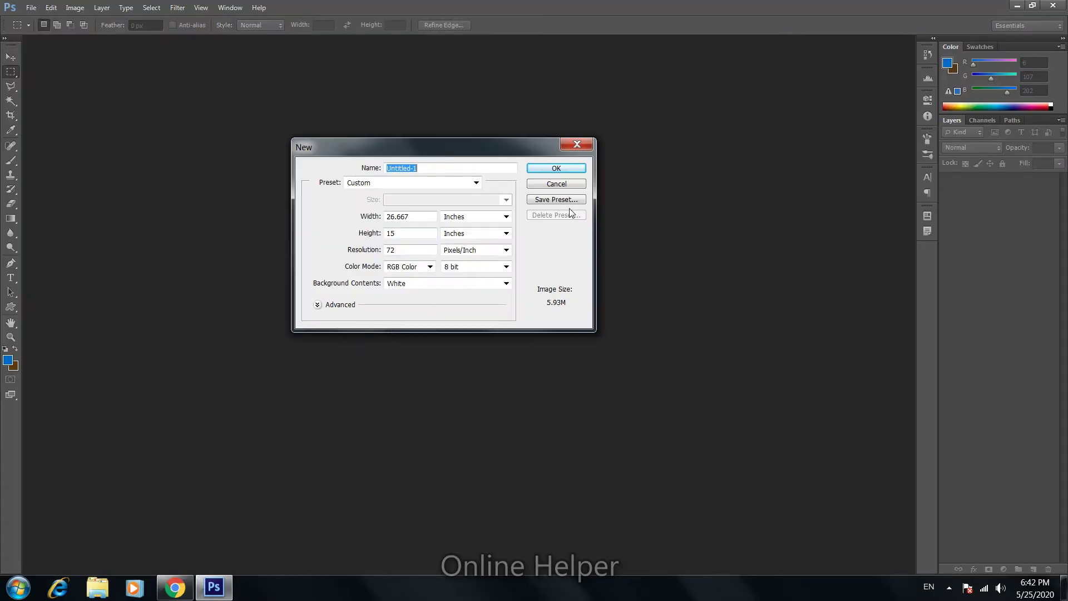
left_click(550, 171)
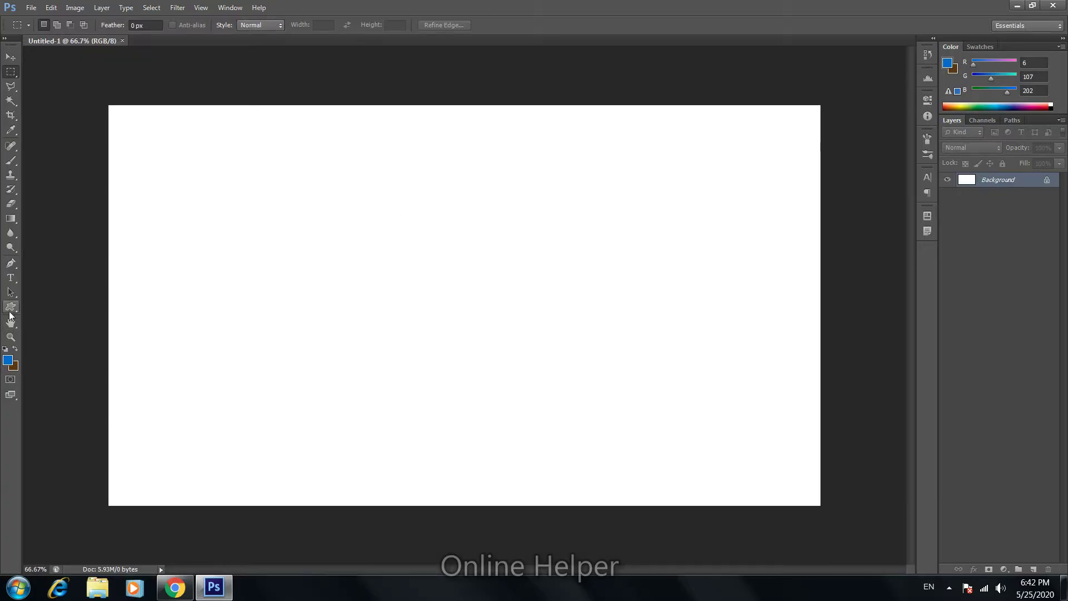
left_click(1017, 6)
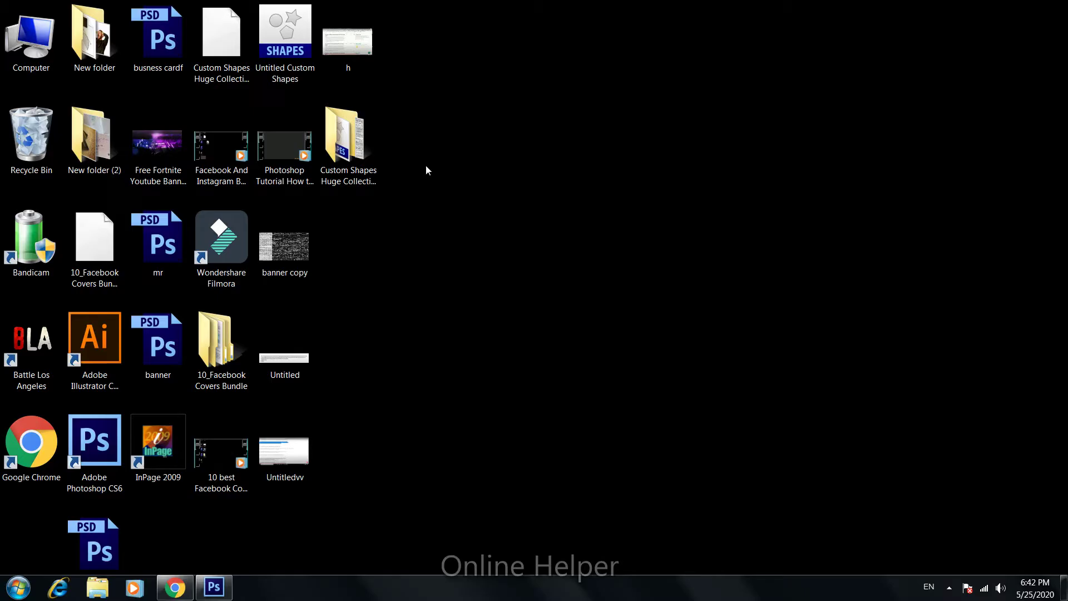
- Open Preview.jpg from the Custom Shapes folder in Photo Viewer and zoom in
double_click(349, 146)
double_click(225, 121)
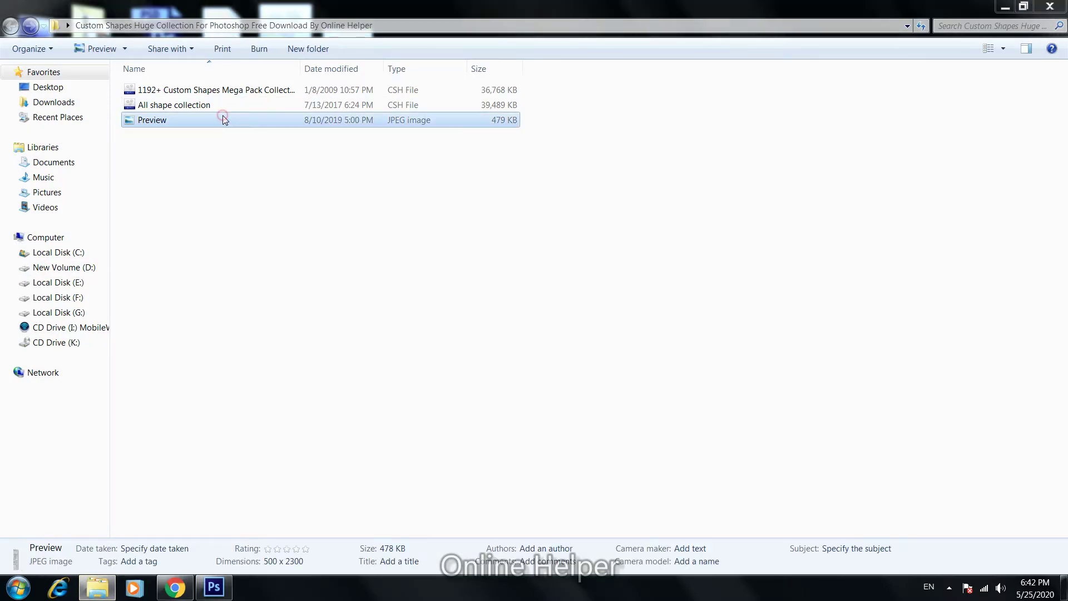
scroll(545, 69, "up", 1)
scroll(545, 69, "up", 1)
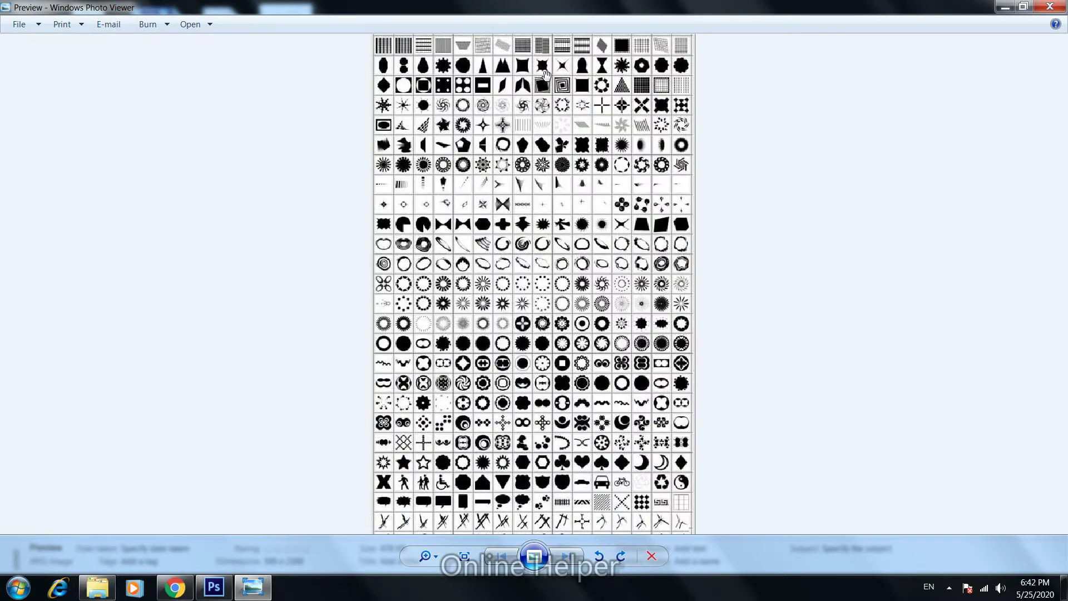
scroll(545, 69, "up", 1)
scroll(545, 70, "up", 1)
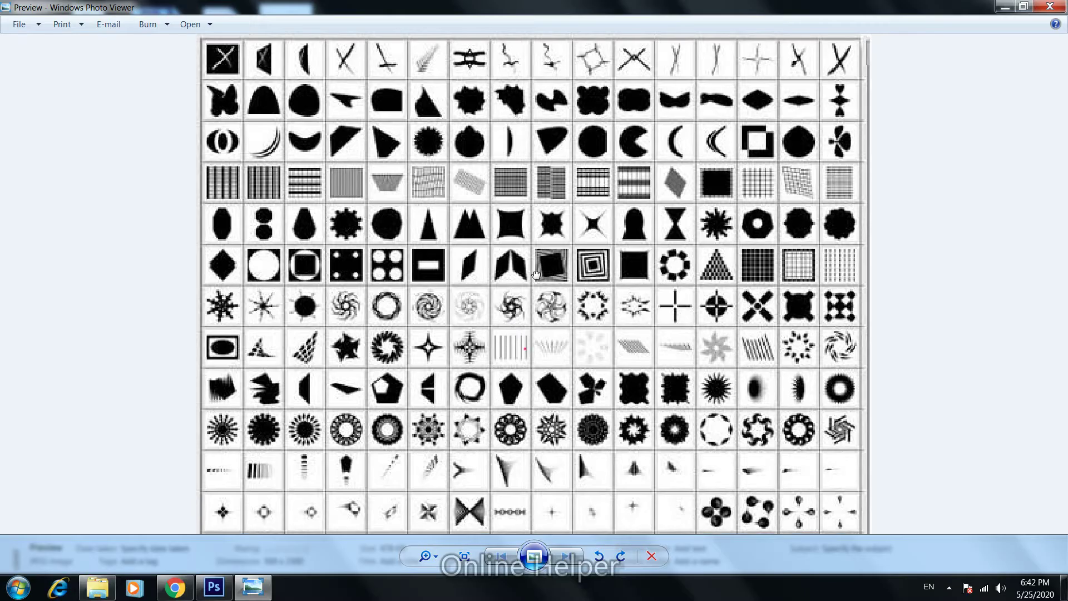
- Pan down through the preview's rows of shapes, from round and flower shapes to hearts, palms and arrows
left_click_drag(501, 399, 587, 126)
left_click_drag(587, 411, 593, 167)
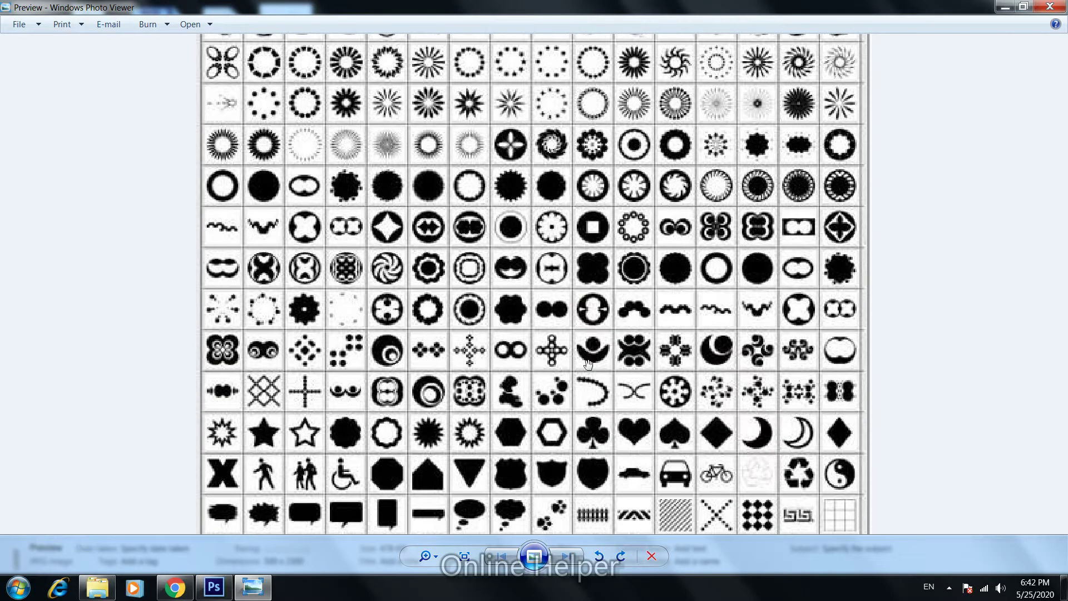
left_click_drag(591, 353, 591, 154)
left_click_drag(546, 360, 547, 232)
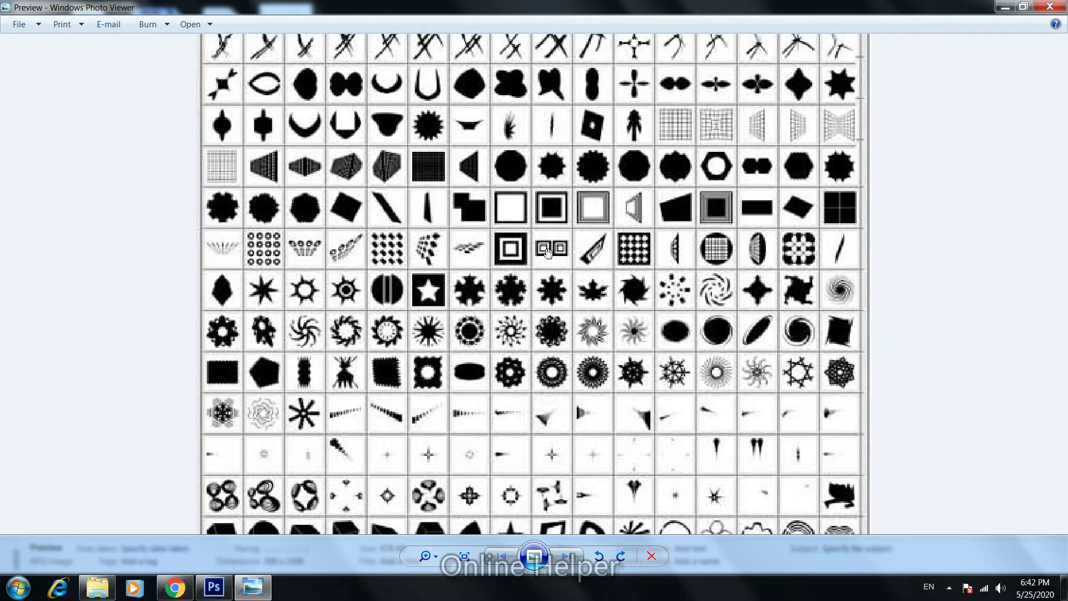
left_click_drag(525, 394, 544, 236)
left_click_drag(514, 433, 517, 131)
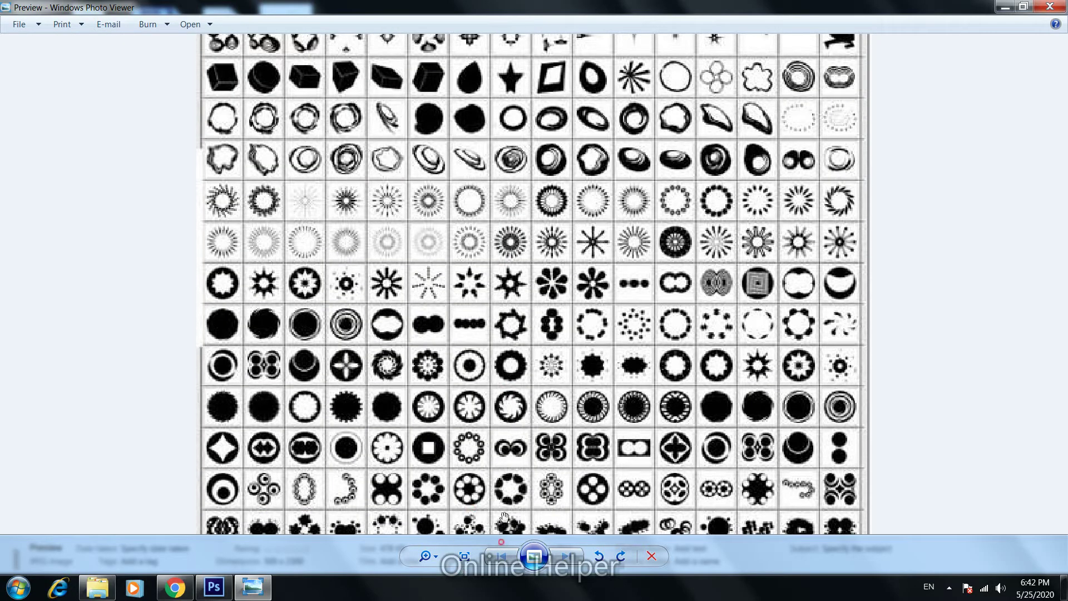
left_click_drag(515, 404, 559, 313)
left_click_drag(542, 521, 575, 326)
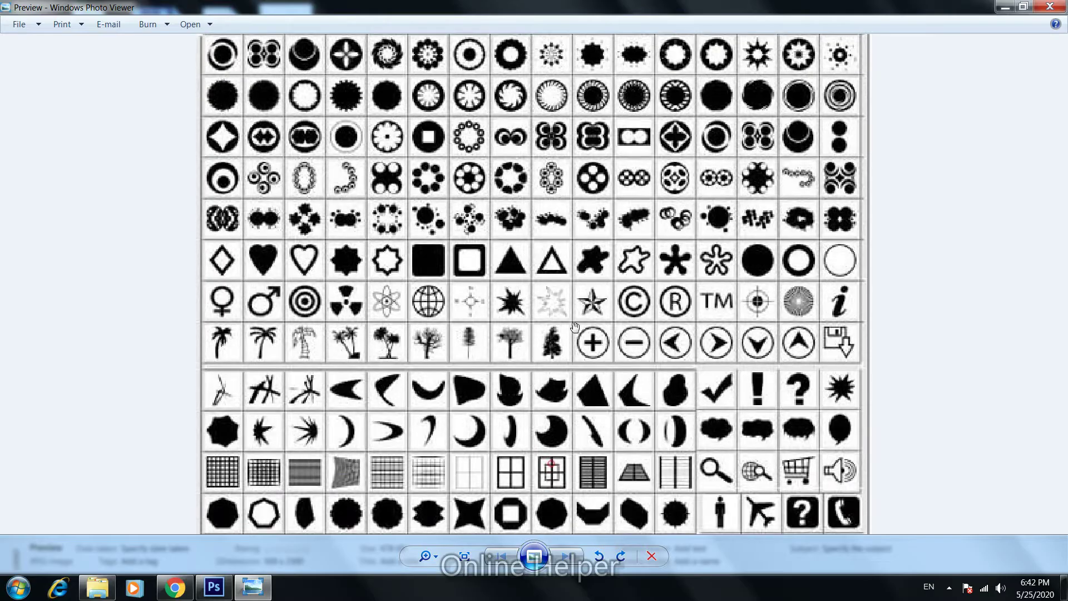
- Zoom back out, close the shapes preview and return to Photoshop
scroll(575, 327, "down", 2)
scroll(575, 317, "down", 1)
scroll(575, 305, "down", 2)
scroll(574, 292, "down", 2)
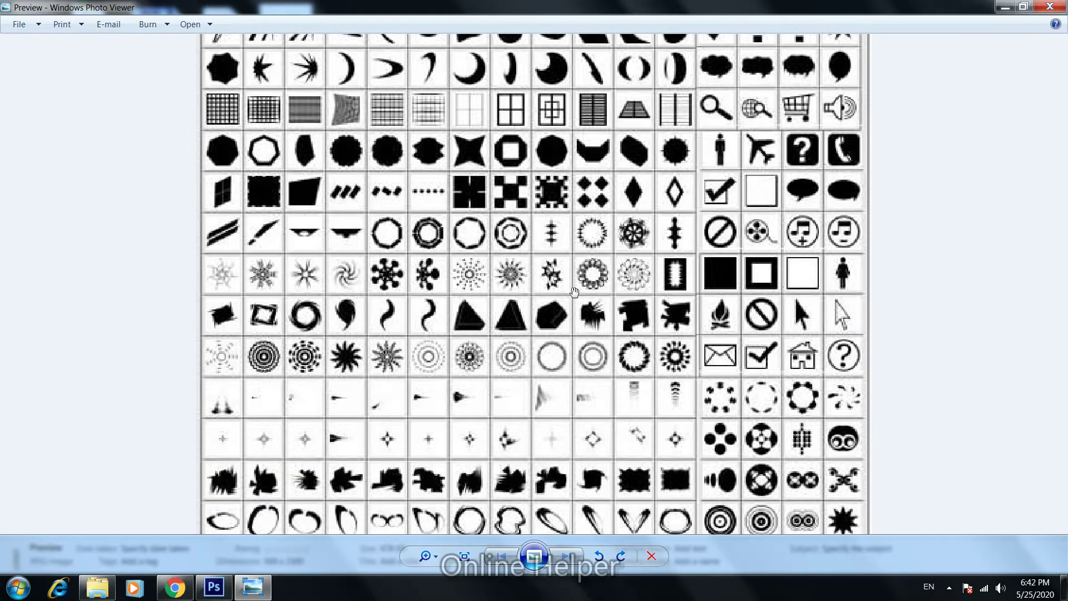
scroll(574, 292, "down", 1)
scroll(578, 285, "down", 2)
scroll(581, 287, "down", 1)
scroll(592, 312, "down", 1)
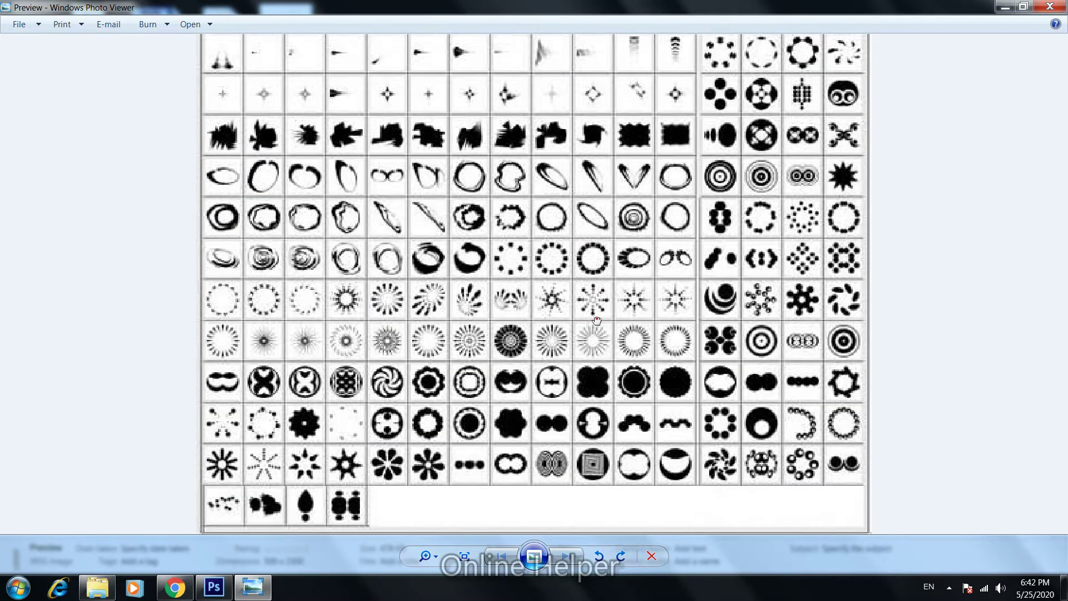
left_click(1050, 6)
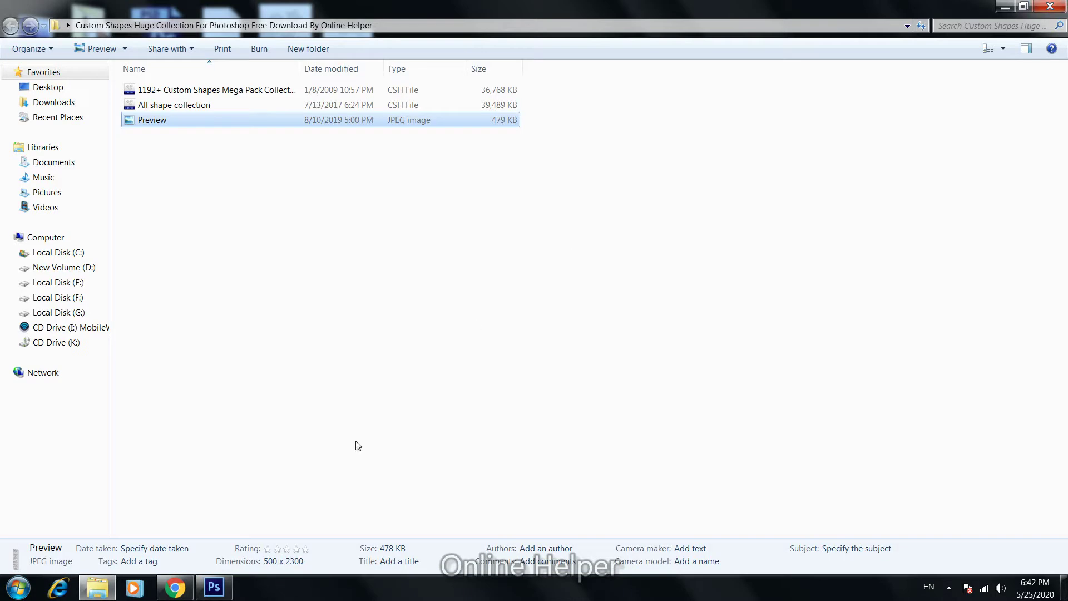
left_click(214, 587)
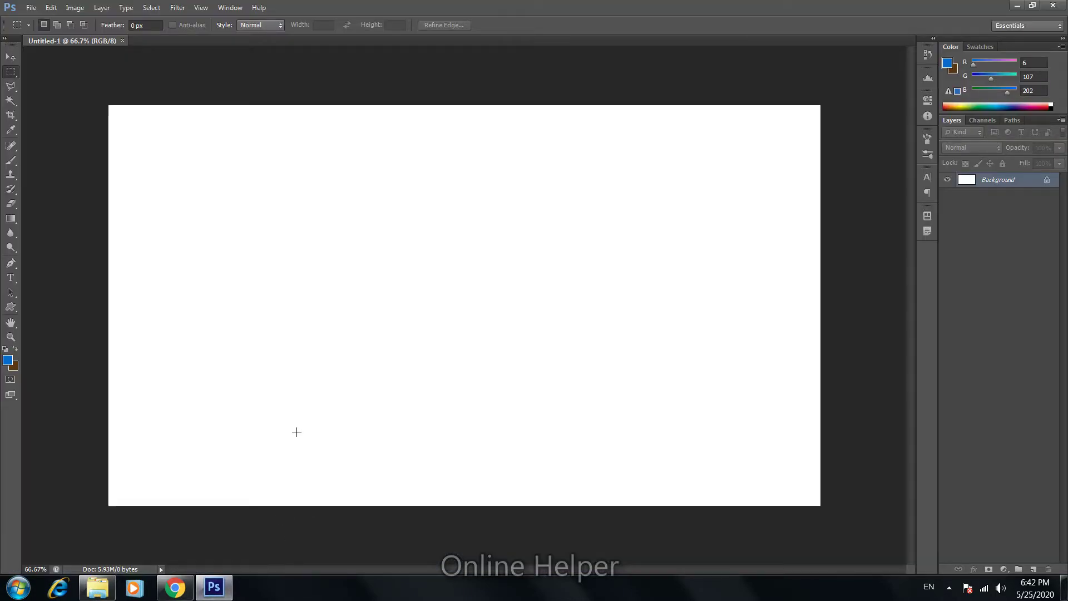
- Select the Custom Shape Tool and reset the shape library to the default shapes
left_click(11, 307)
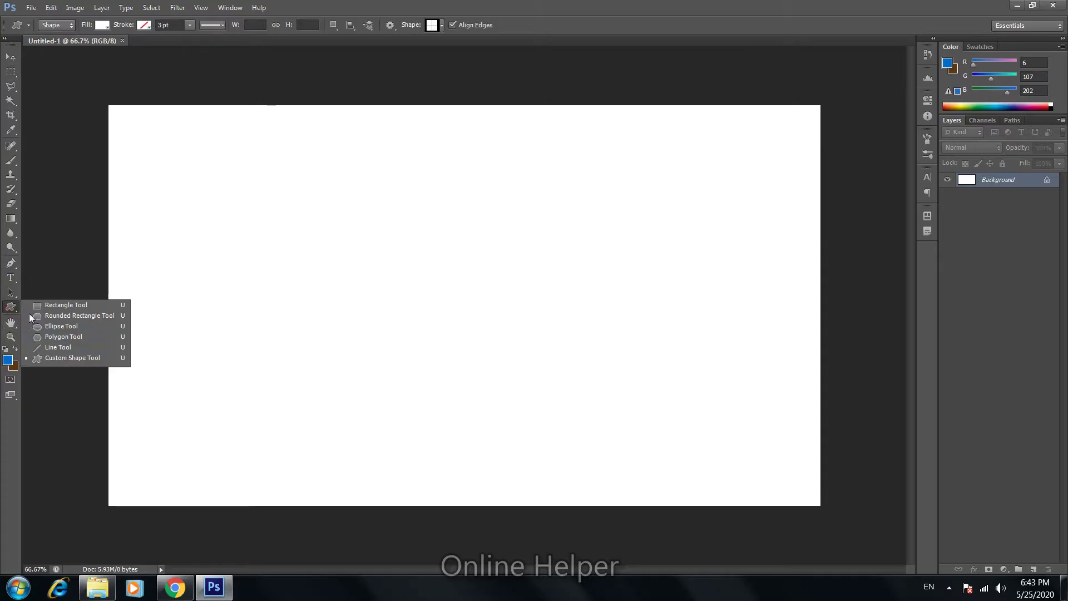
left_click(81, 361)
left_click(436, 29)
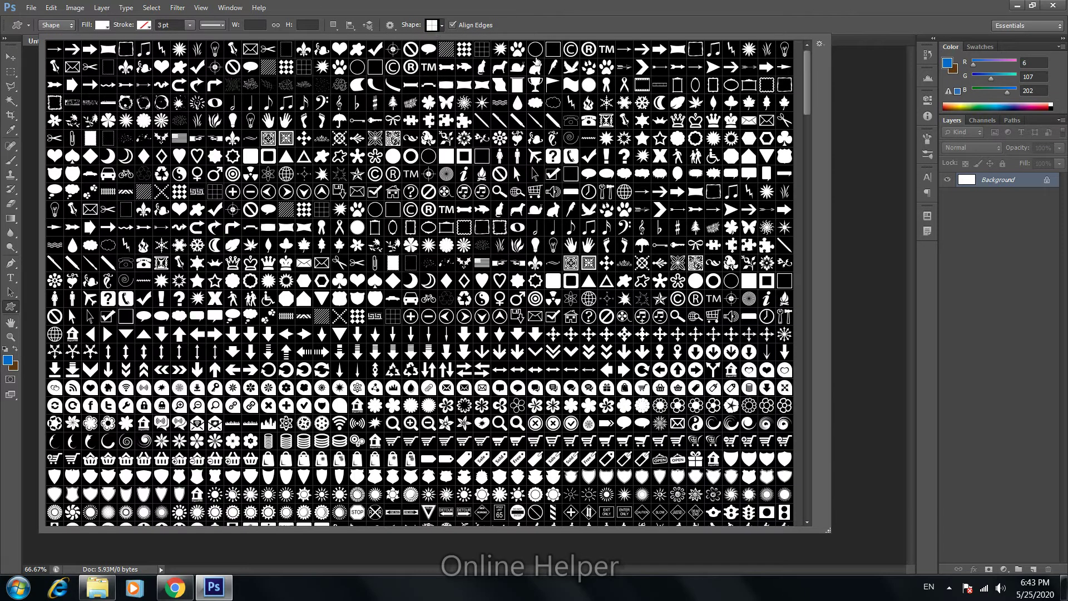
left_click(819, 46)
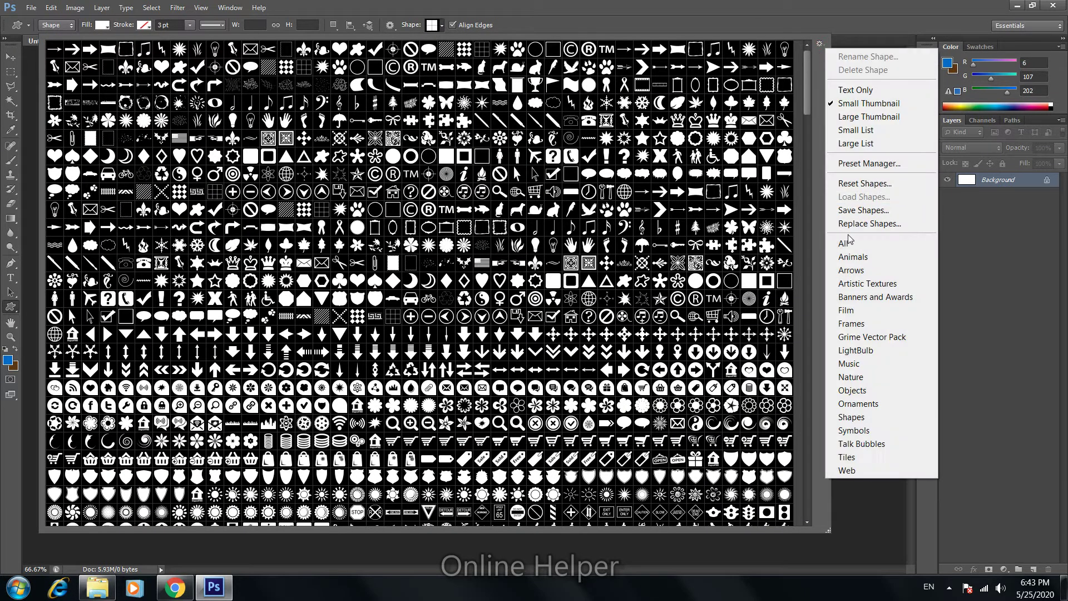
left_click(866, 187)
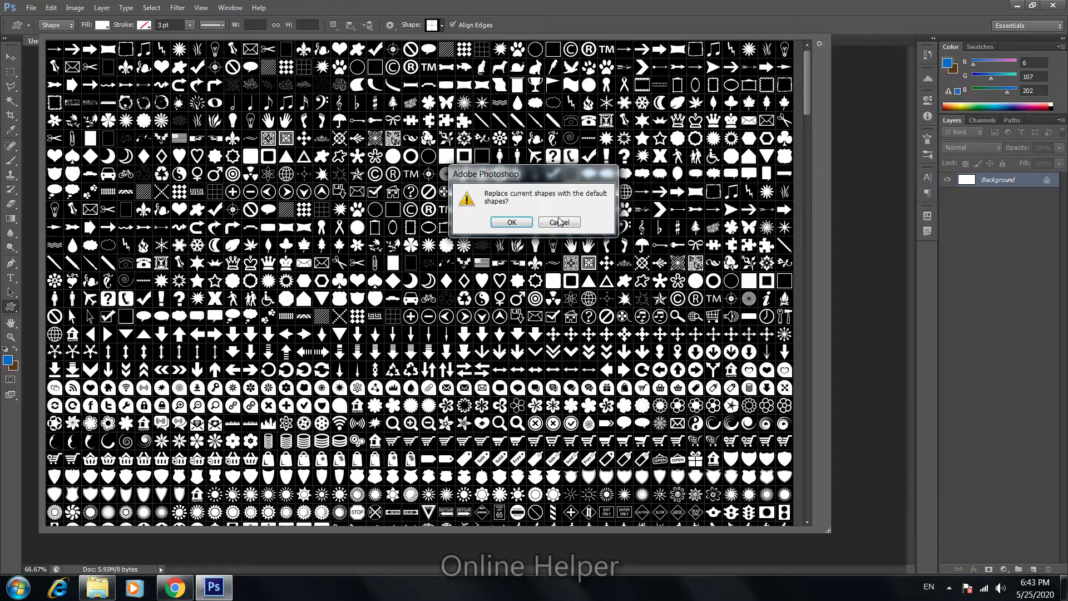
left_click(525, 222)
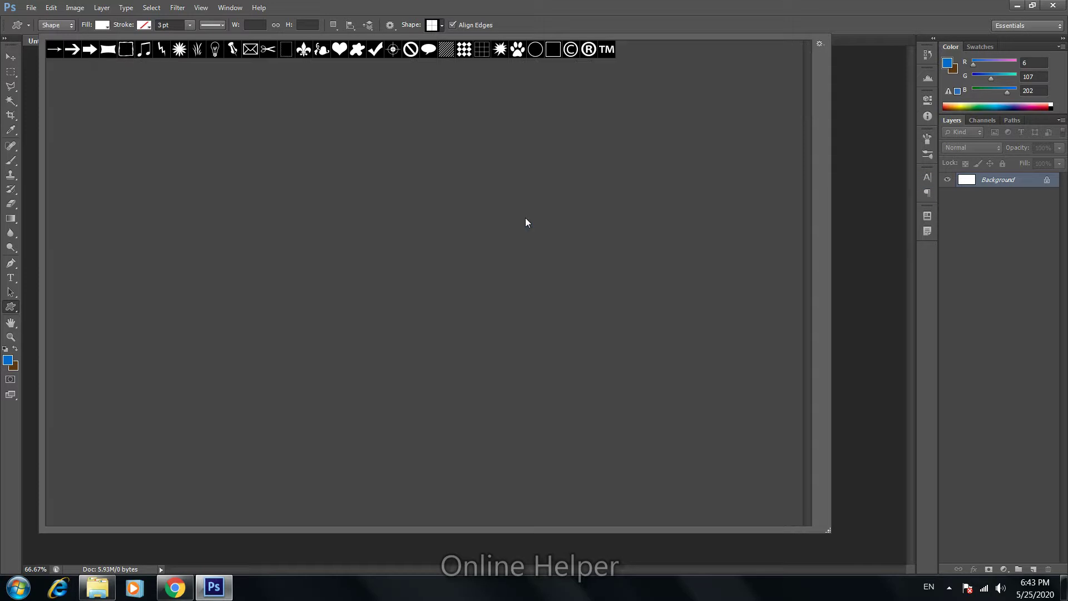
left_click(820, 44)
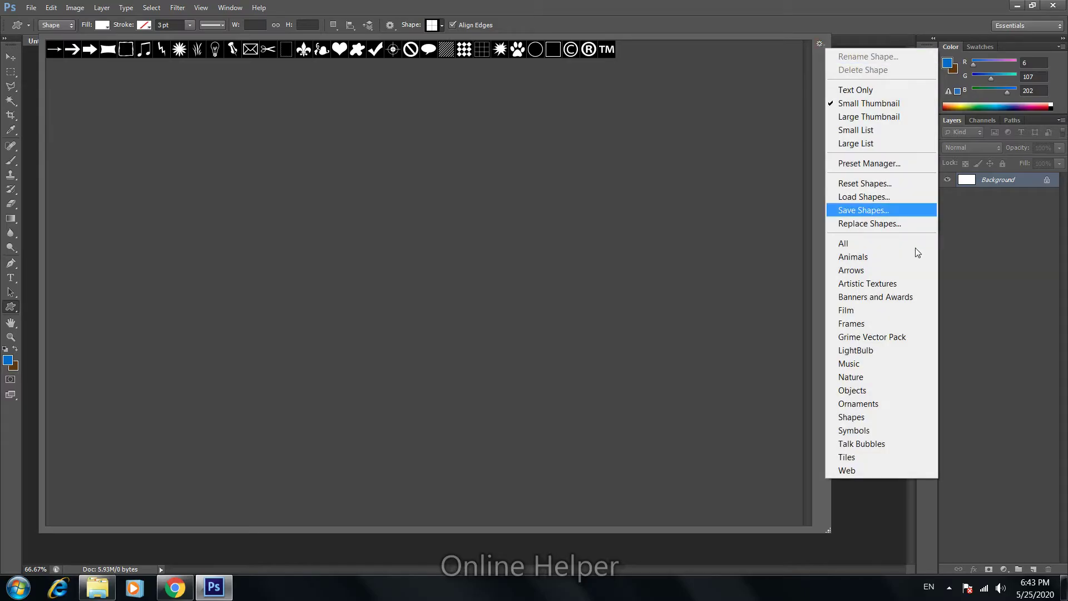
- Load 'All shape collection.csh' into the Custom Shape picker
left_click(870, 200)
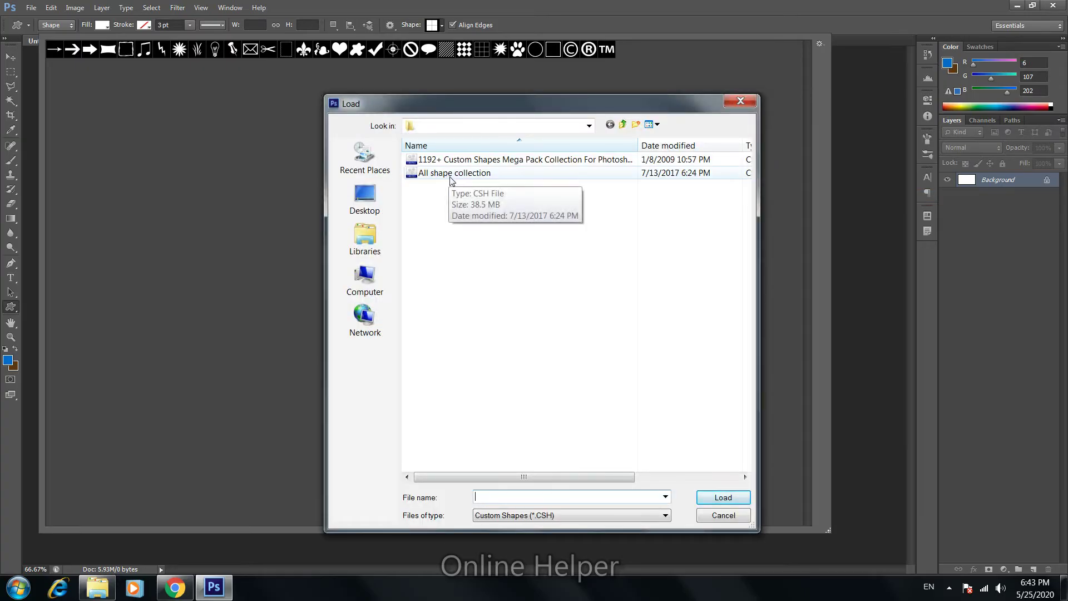
left_click(457, 161)
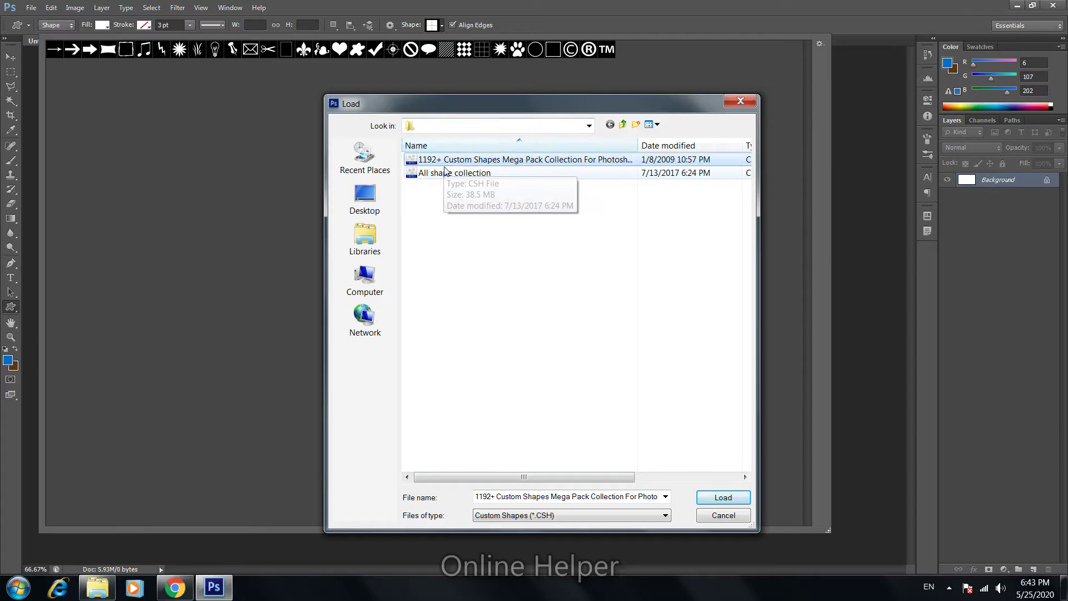
left_click(452, 175)
double_click(451, 174)
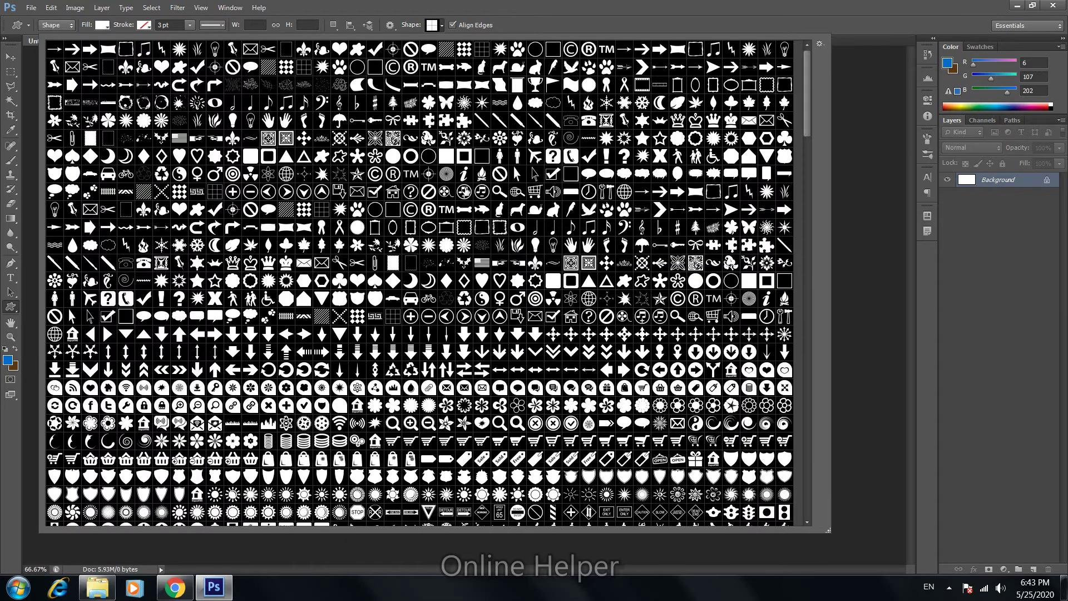
- Select the stacked-disks shape and shrink the shape picker panel
left_click_drag(811, 127, 801, 192)
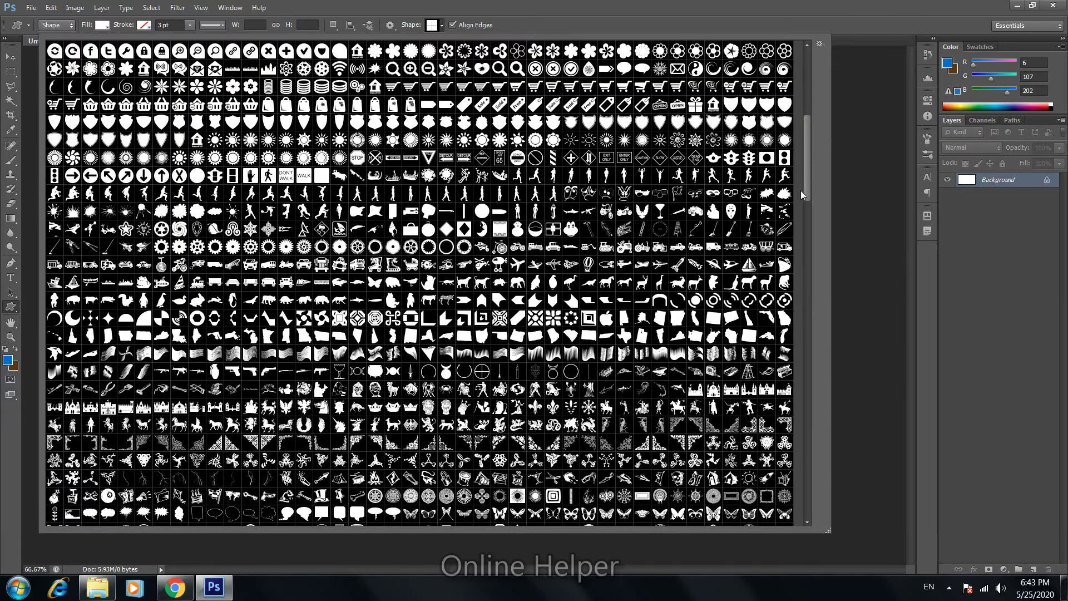
left_click(323, 88)
left_click_drag(829, 532, 689, 371)
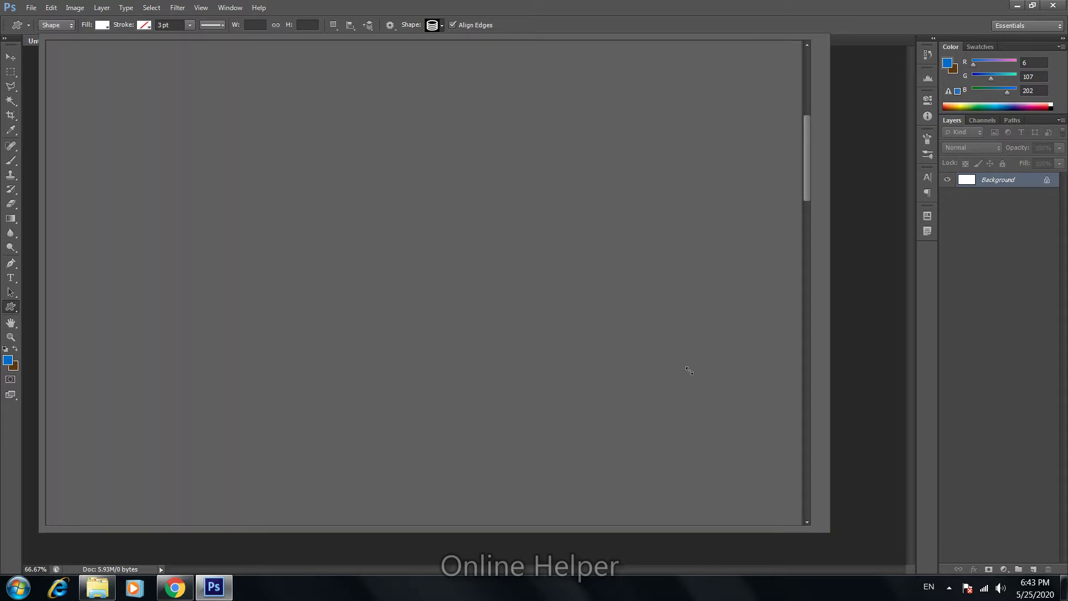
left_click_drag(614, 257, 613, 254)
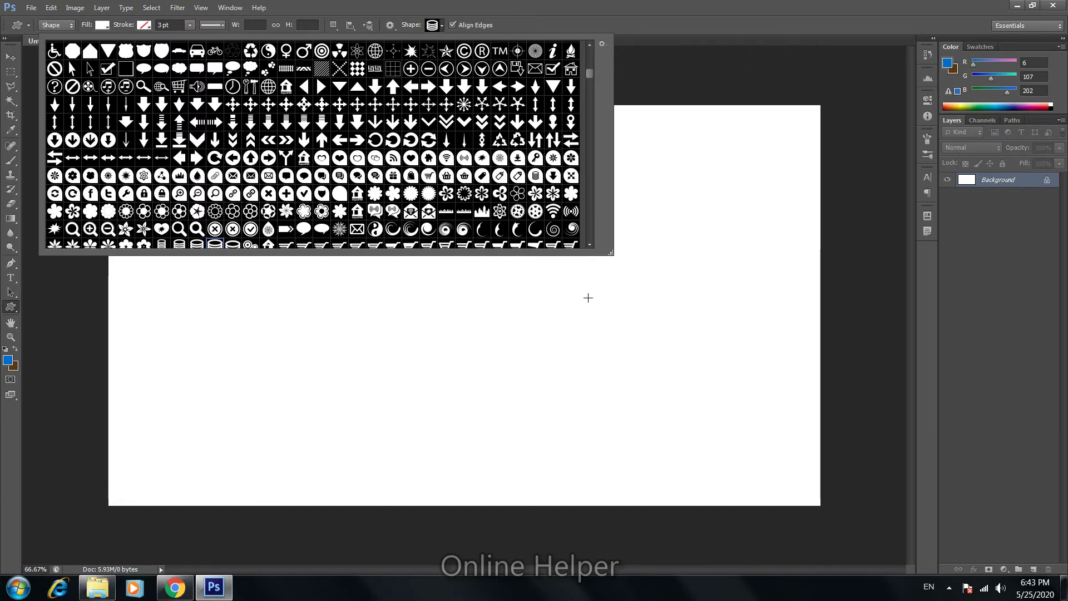
left_click(335, 284)
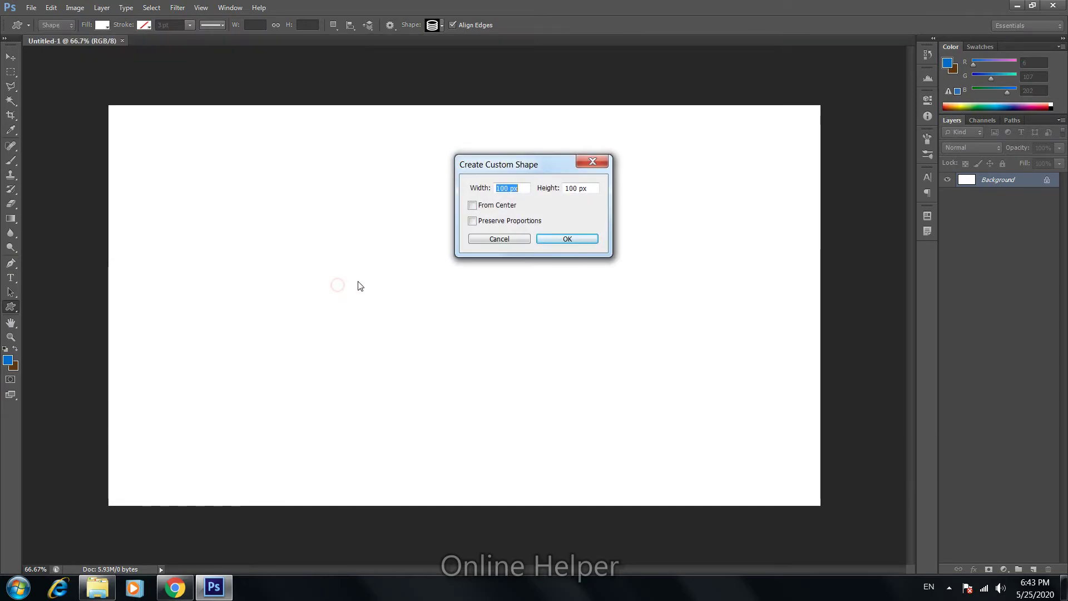
- Draw a brown stacked-disks shape on Shape 1 and move it to the top-left corner
left_click(488, 239)
left_click_drag(294, 198, 449, 335)
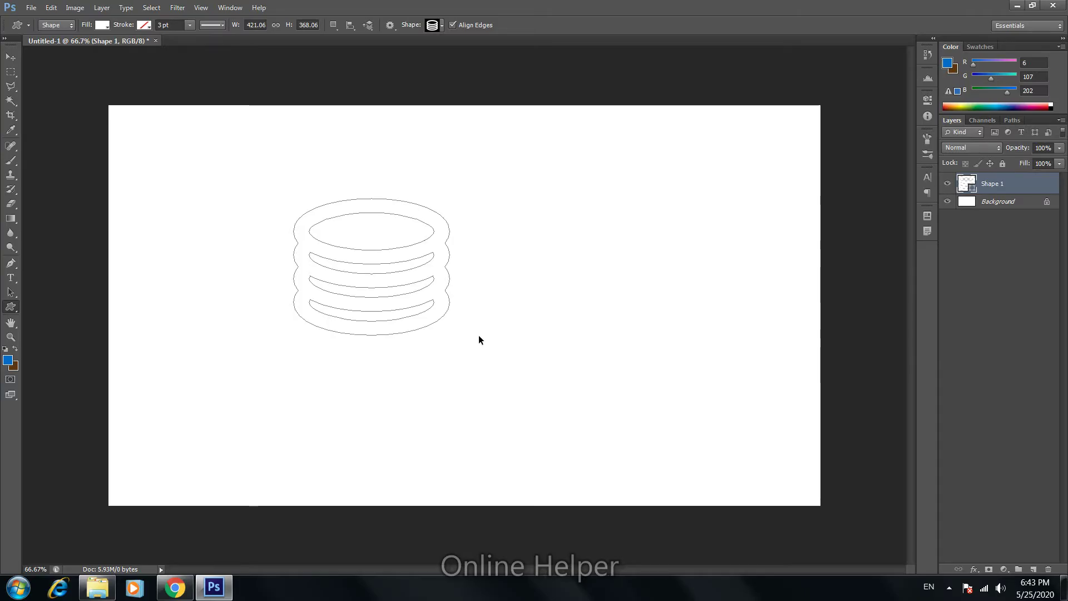
key("ctrl+BackSpace")
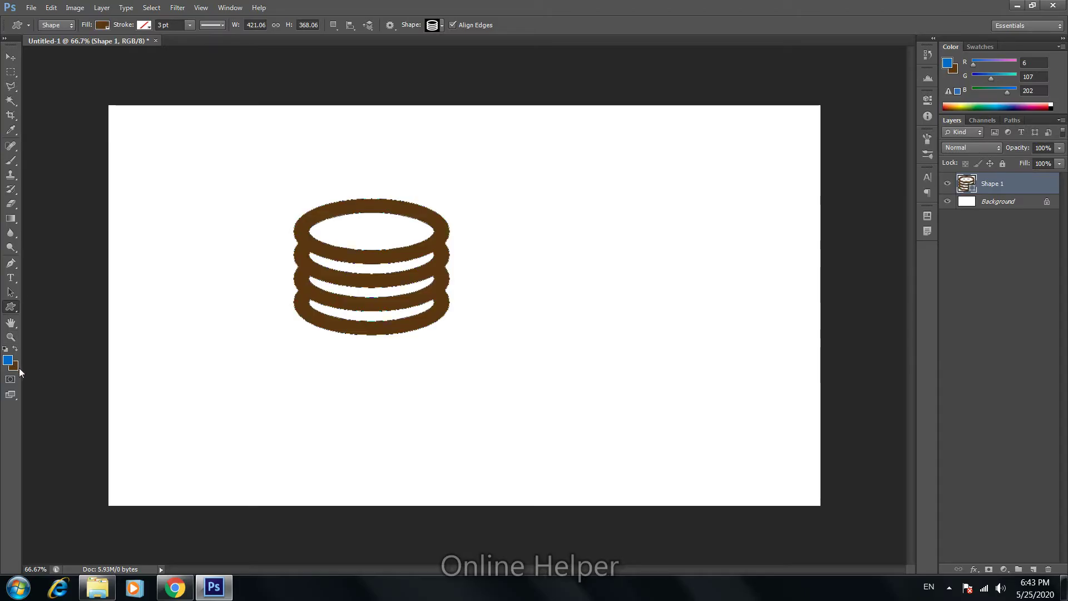
left_click(11, 56)
left_click_drag(330, 231, 193, 156)
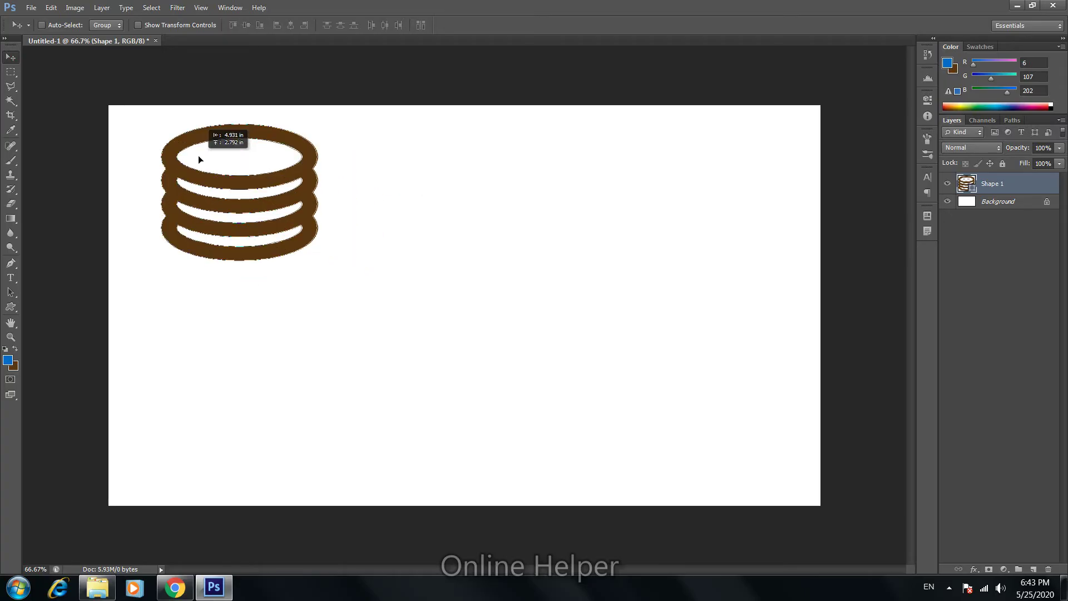
key("u")
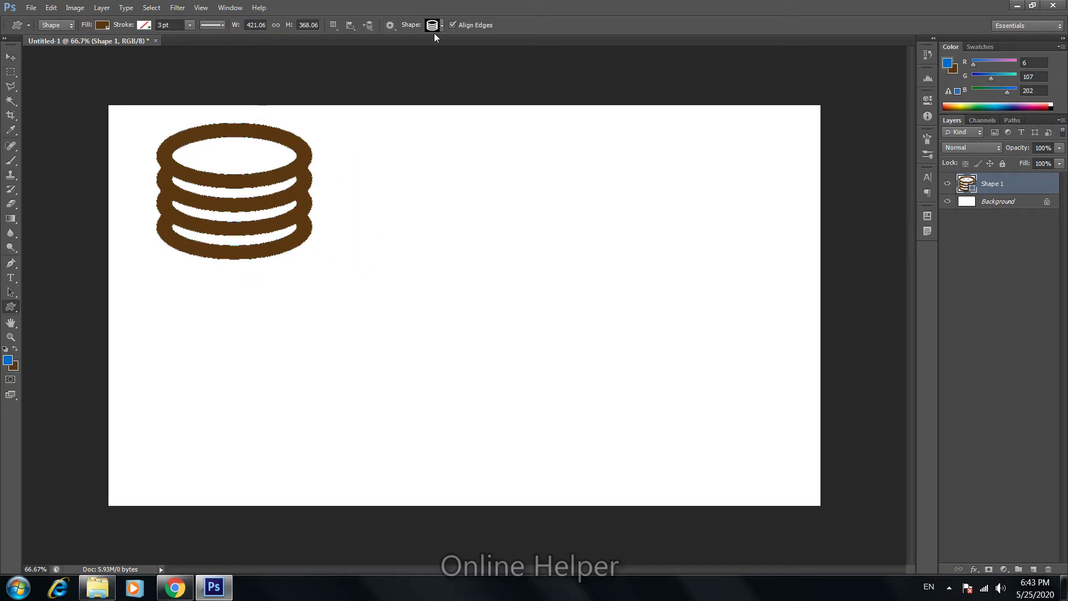
left_click(431, 27)
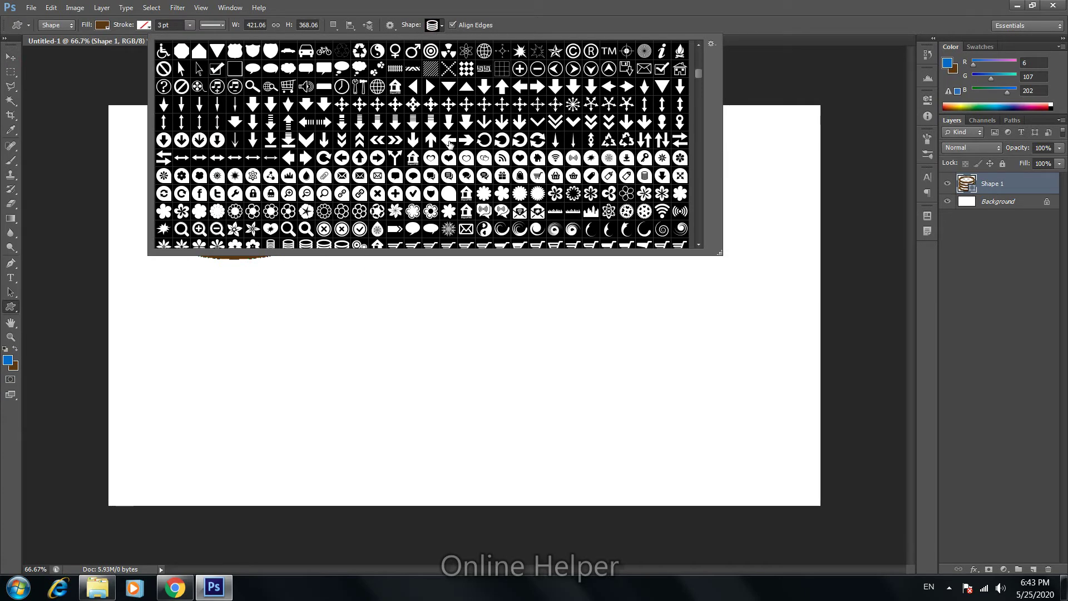
- Draw a brown octagon near the canvas centre
scroll(367, 138, "down", 1)
scroll(337, 137, "up", 1)
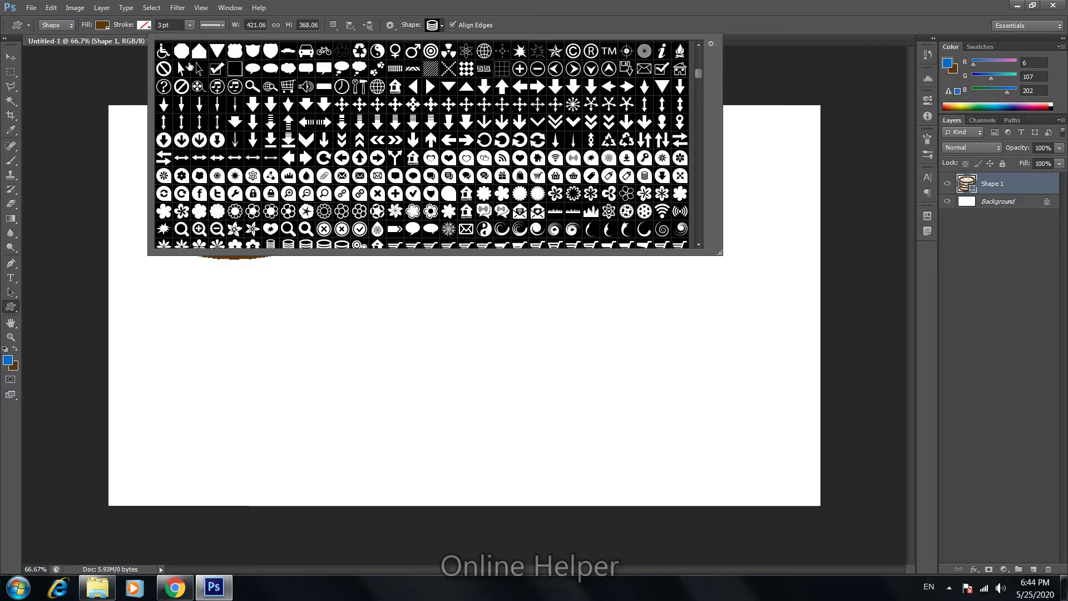
left_click(182, 51)
left_click_drag(379, 274, 484, 360)
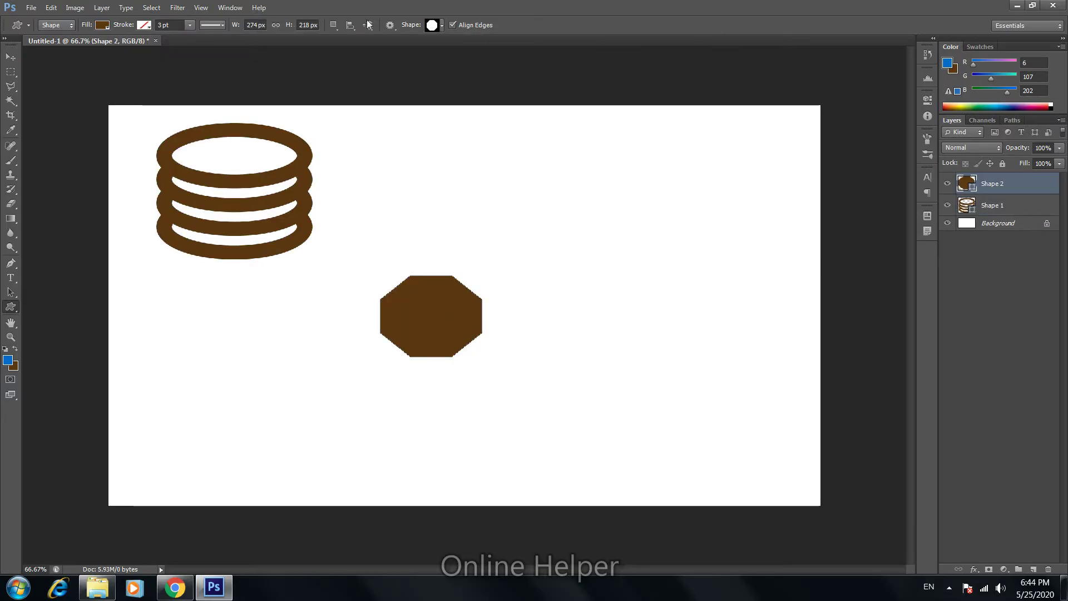
- Add a brown wavy-lines shape at the lower left of the canvas
left_click(432, 26)
scroll(467, 172, "down", 2)
scroll(467, 178, "down", 2)
scroll(467, 183, "down", 2)
scroll(469, 182, "down", 2)
scroll(461, 181, "down", 1)
scroll(457, 179, "down", 1)
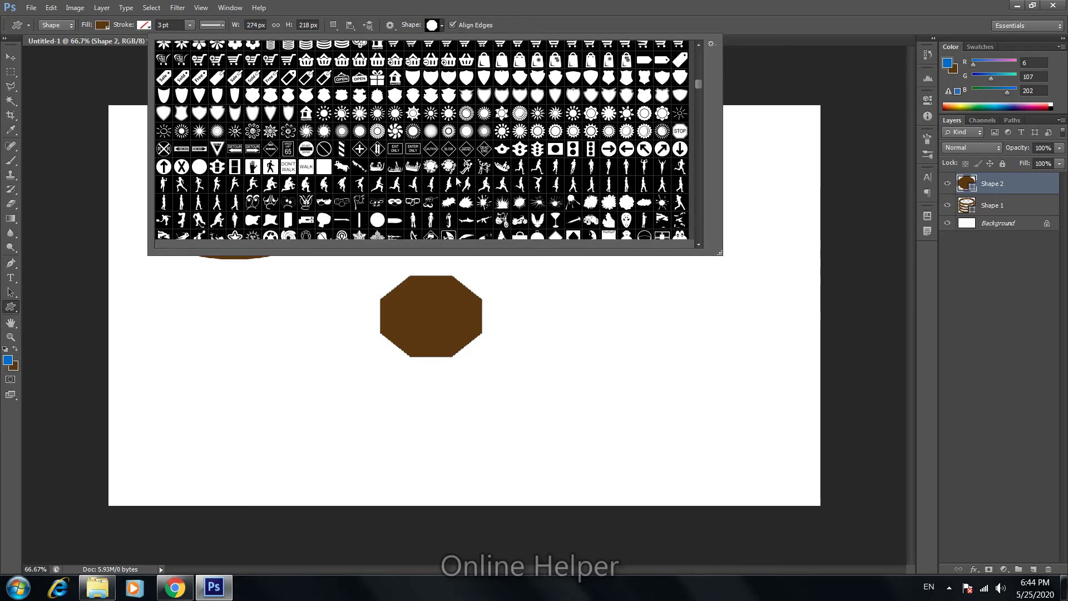
scroll(457, 179, "down", 1)
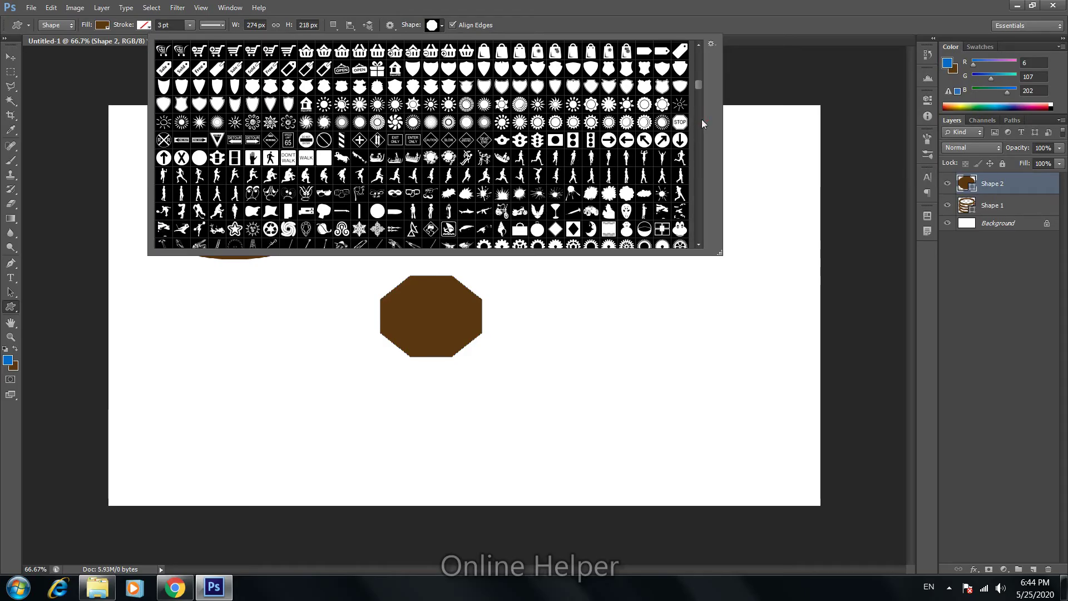
left_click(700, 121)
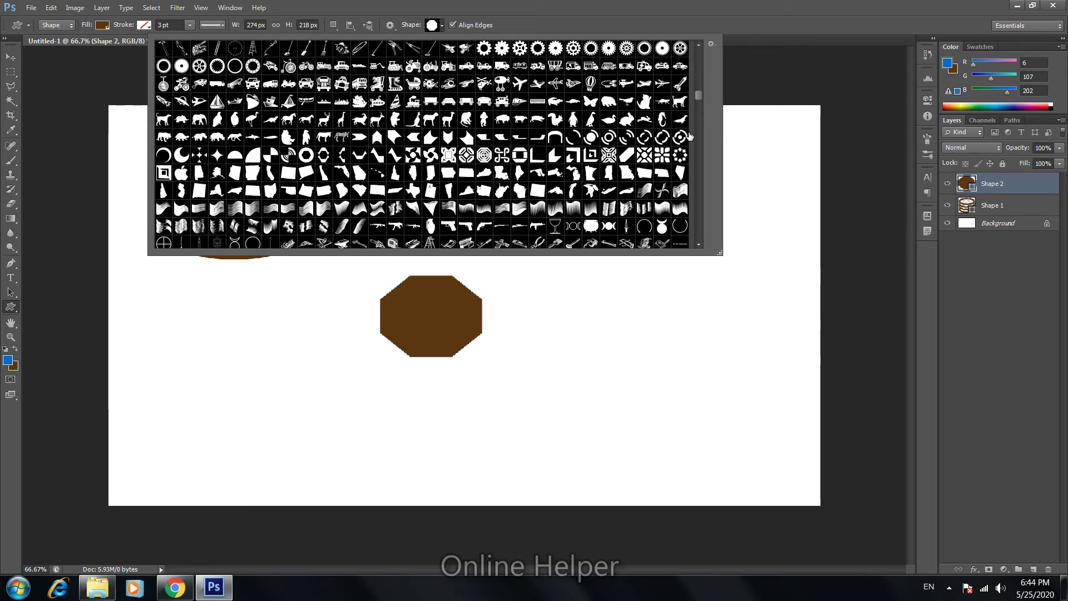
left_click(288, 208)
left_click_drag(205, 348, 380, 431)
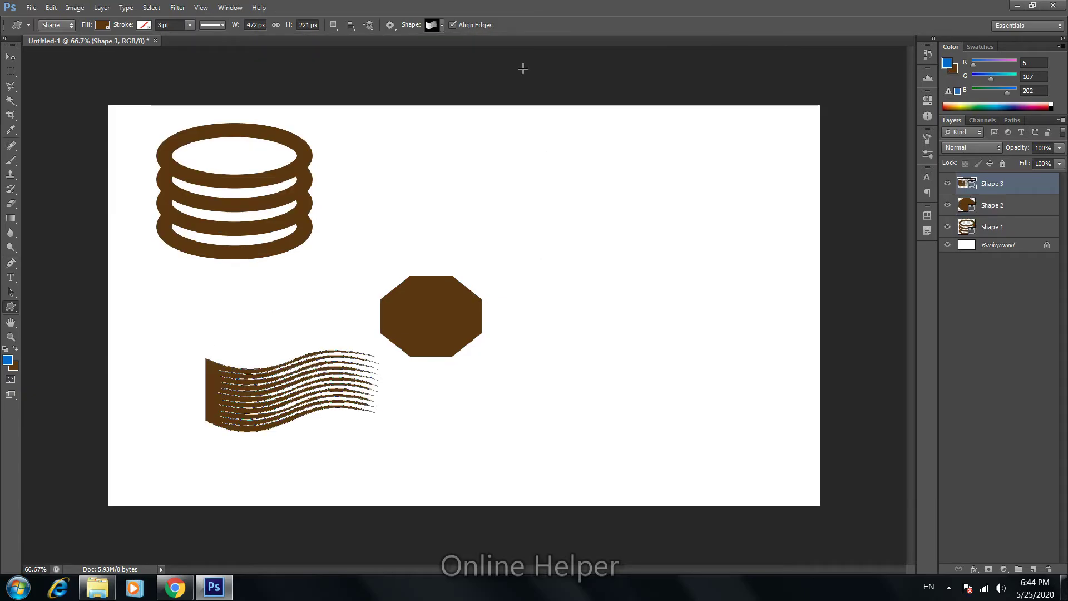
- Add a brown corner ornament to the right of the octagon
left_click(434, 25)
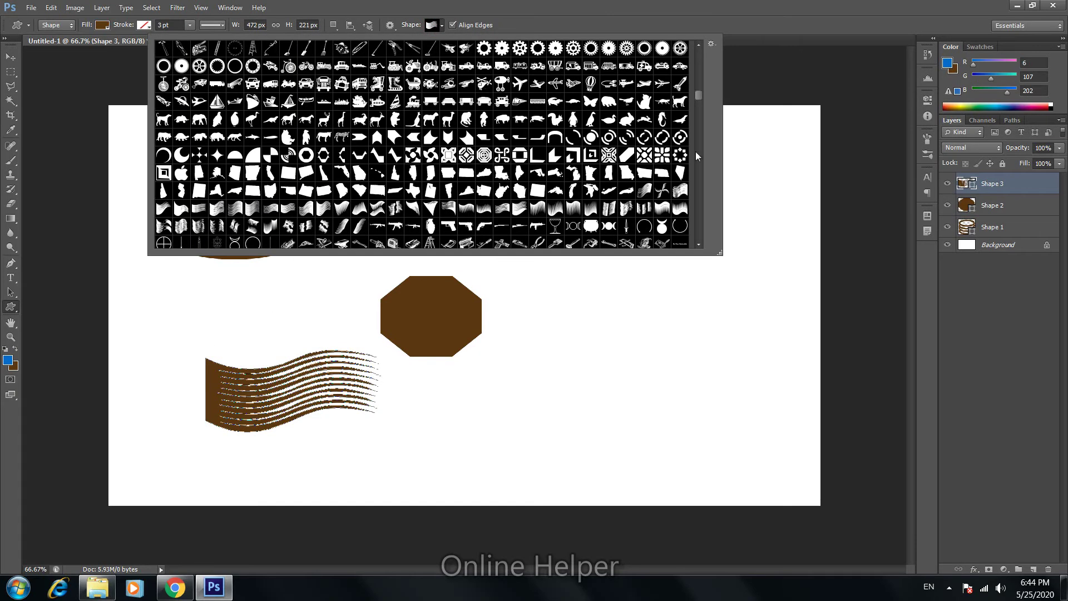
scroll(671, 162, "down", 5)
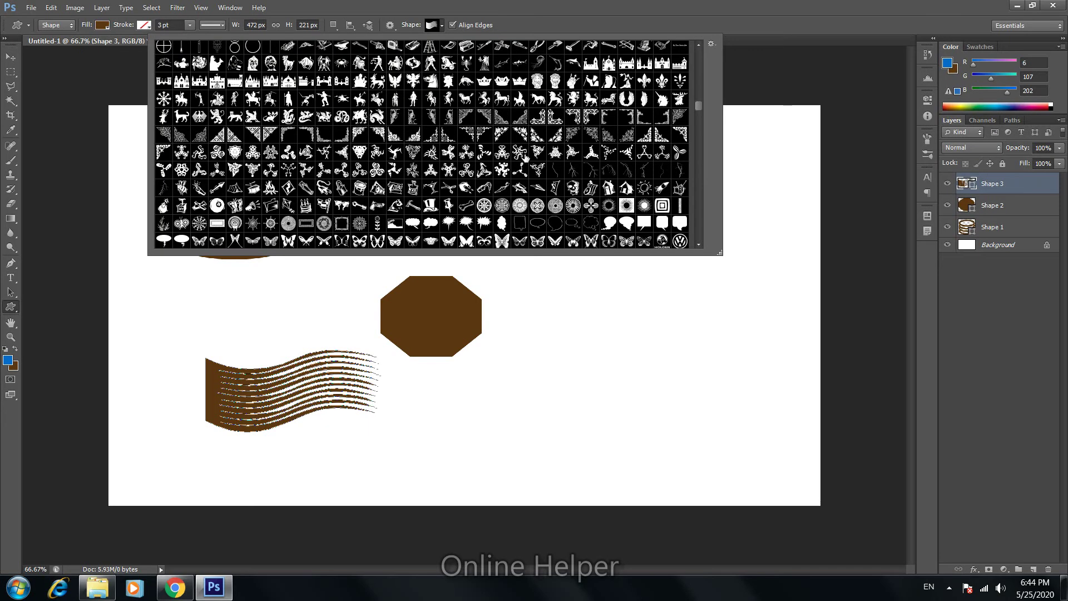
left_click(271, 135)
left_click_drag(574, 348, 691, 403)
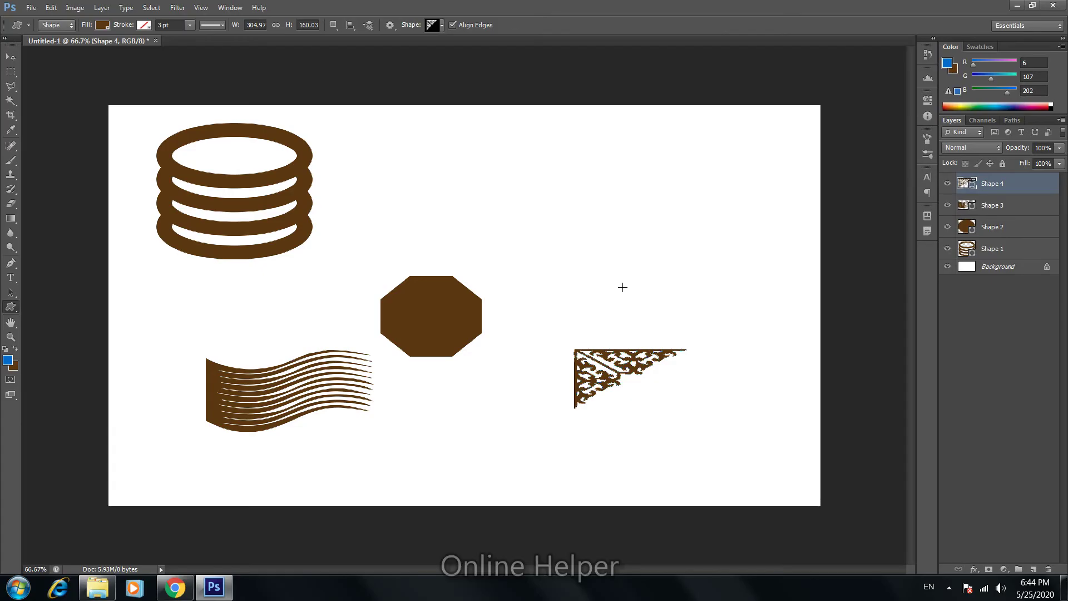
- Draw a brown spiky burst shape to the right of the octagon
left_click(441, 25)
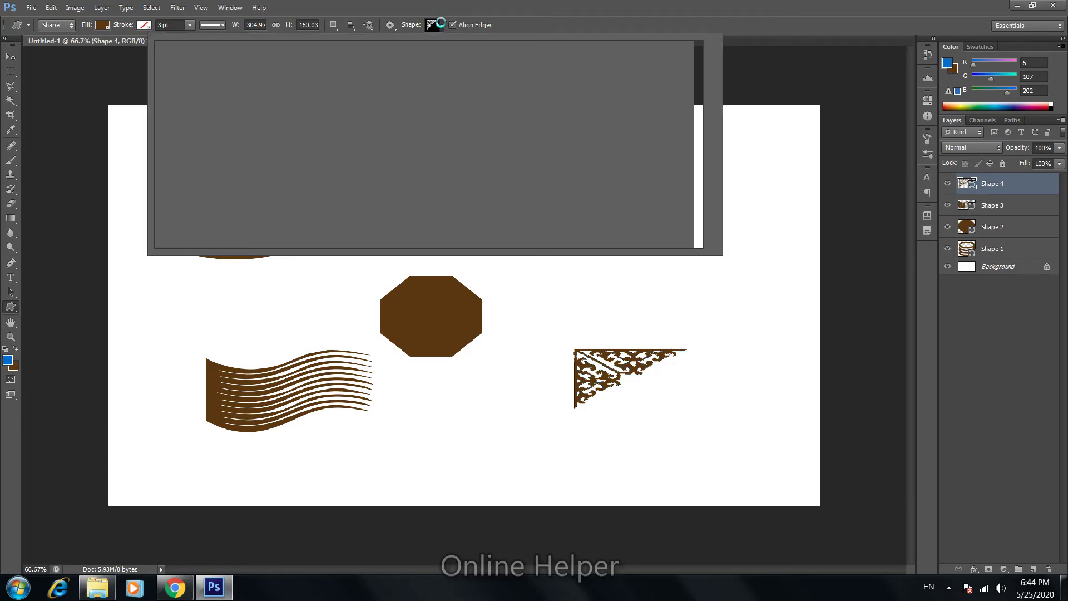
left_click(698, 130)
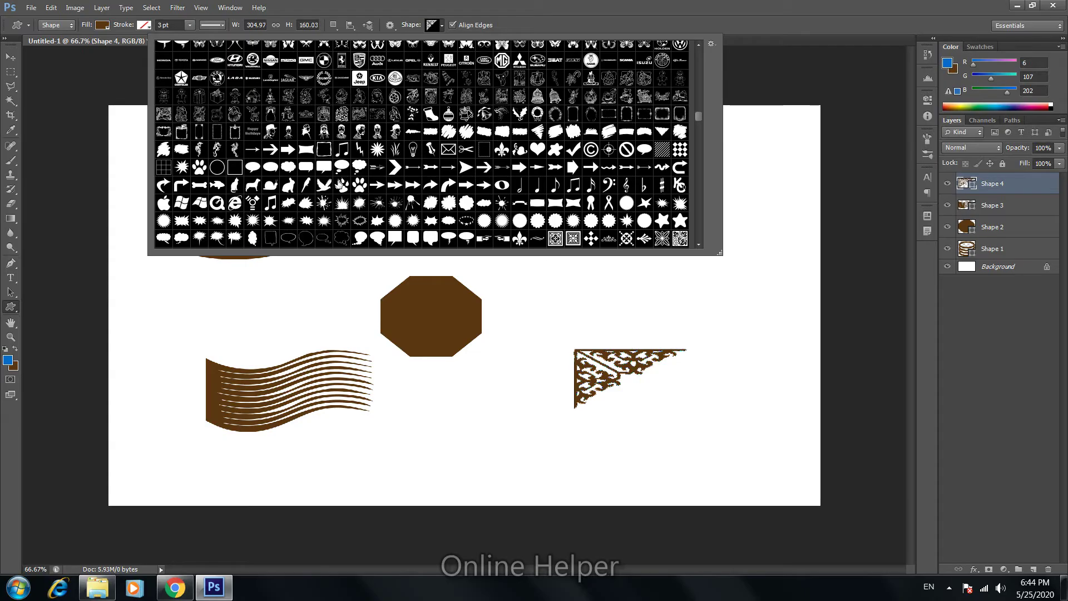
left_click(555, 220)
left_click_drag(685, 270, 761, 332)
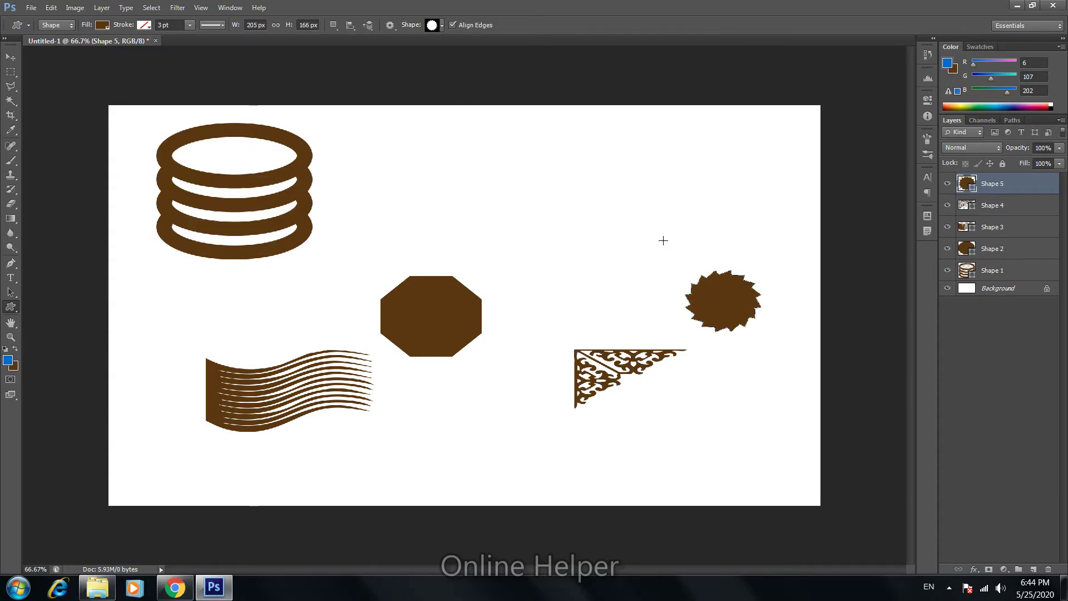
- Add a brown flag banner shape below the octagon
left_click(437, 26)
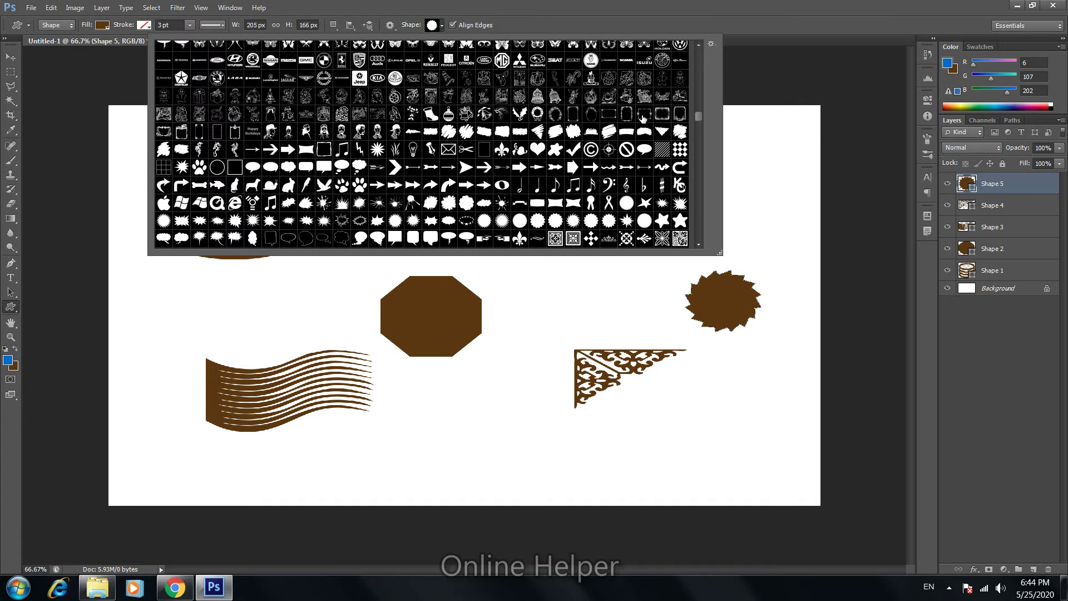
scroll(701, 152, "down", 3)
scroll(696, 153, "down", 3)
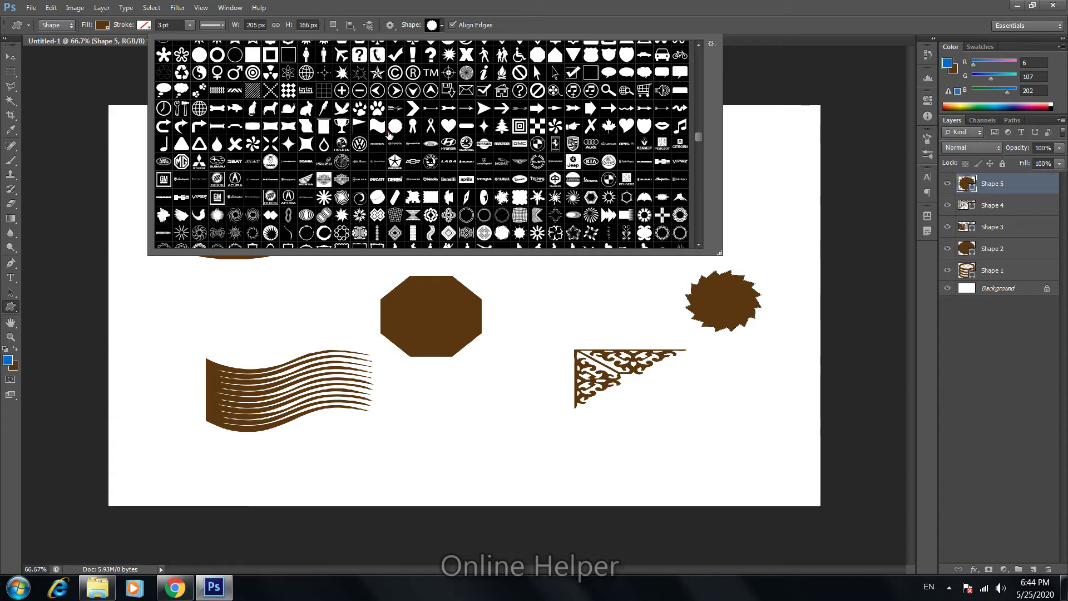
left_click(377, 126)
left_click_drag(436, 391, 533, 449)
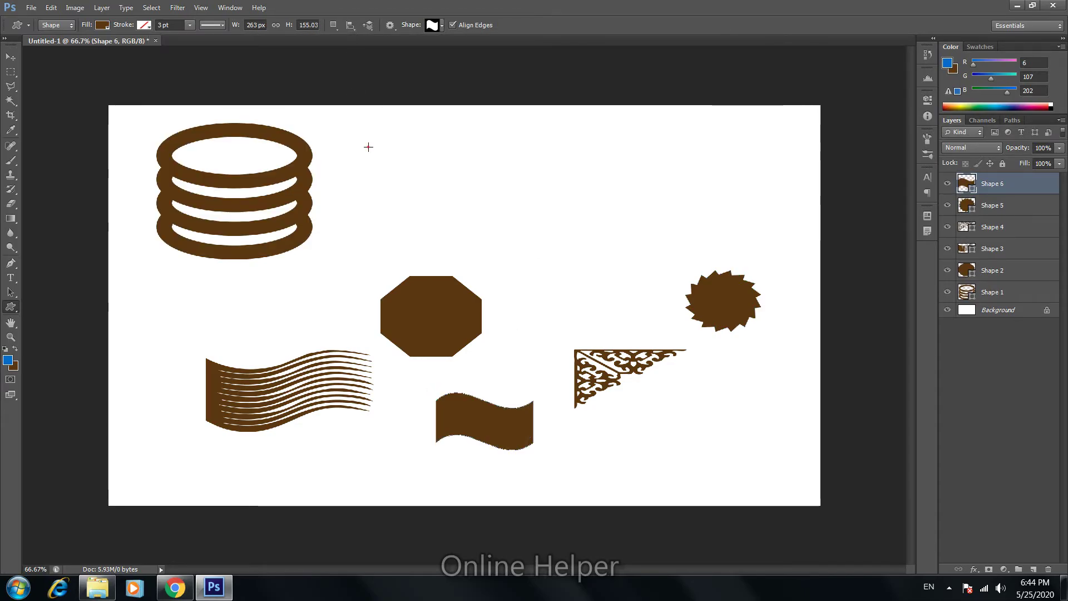
- Draw a long brown banner across the top and a dashed oval frame above the wavy lines
left_click_drag(368, 146, 811, 184)
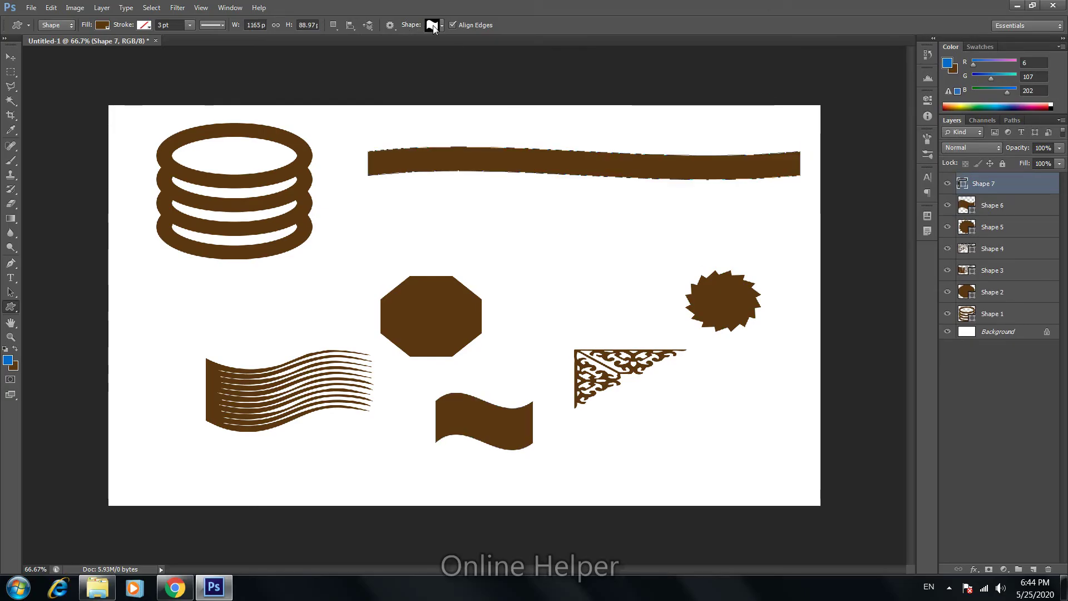
left_click(432, 25)
scroll(396, 133, "down", 1)
scroll(396, 133, "down", 1)
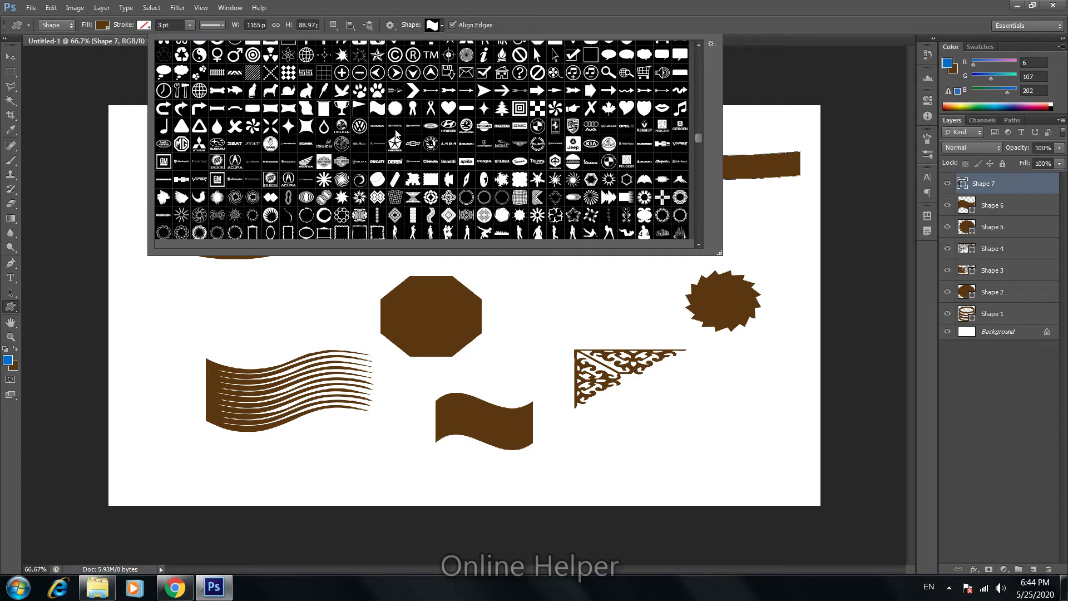
scroll(396, 133, "down", 2)
scroll(396, 133, "down", 2)
scroll(396, 133, "down", 2)
scroll(396, 133, "down", 2)
scroll(395, 131, "down", 3)
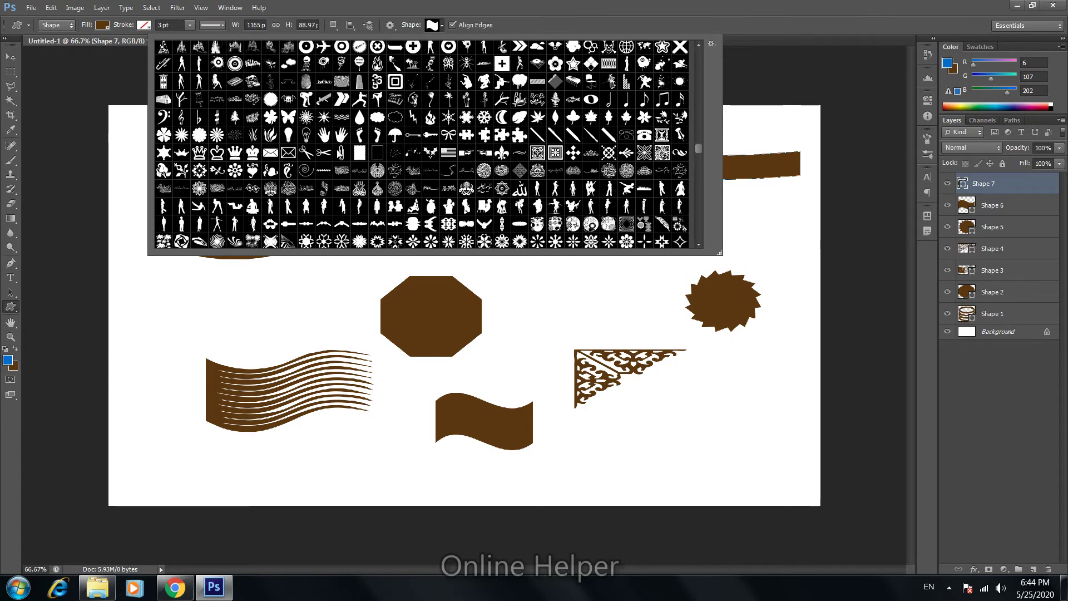
scroll(338, 151, "down", 2)
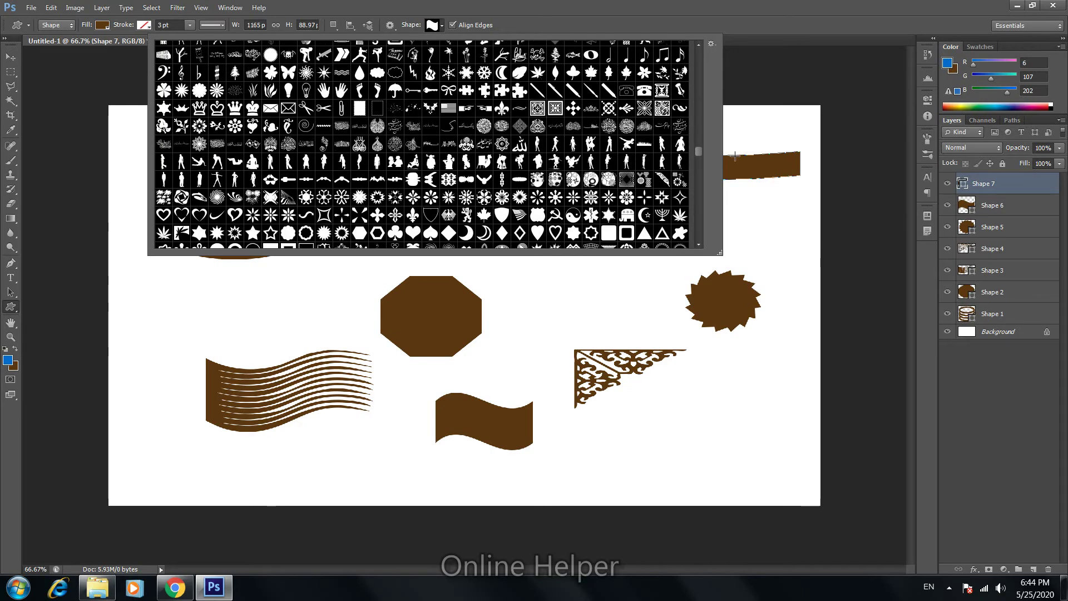
left_click(700, 193)
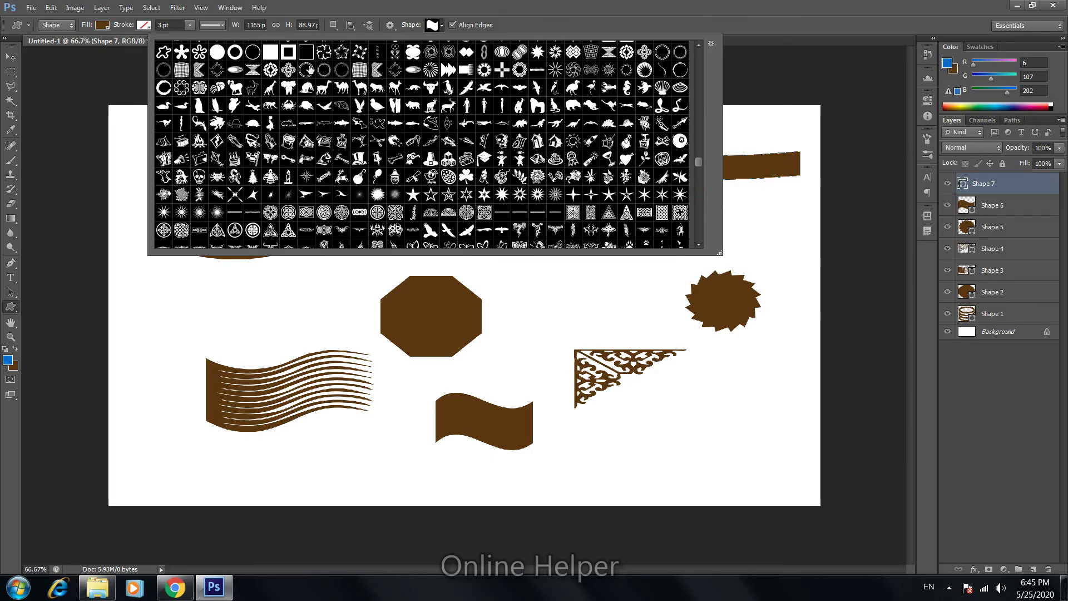
left_click(310, 72)
left_click(230, 303)
left_click_drag(231, 303, 309, 356)
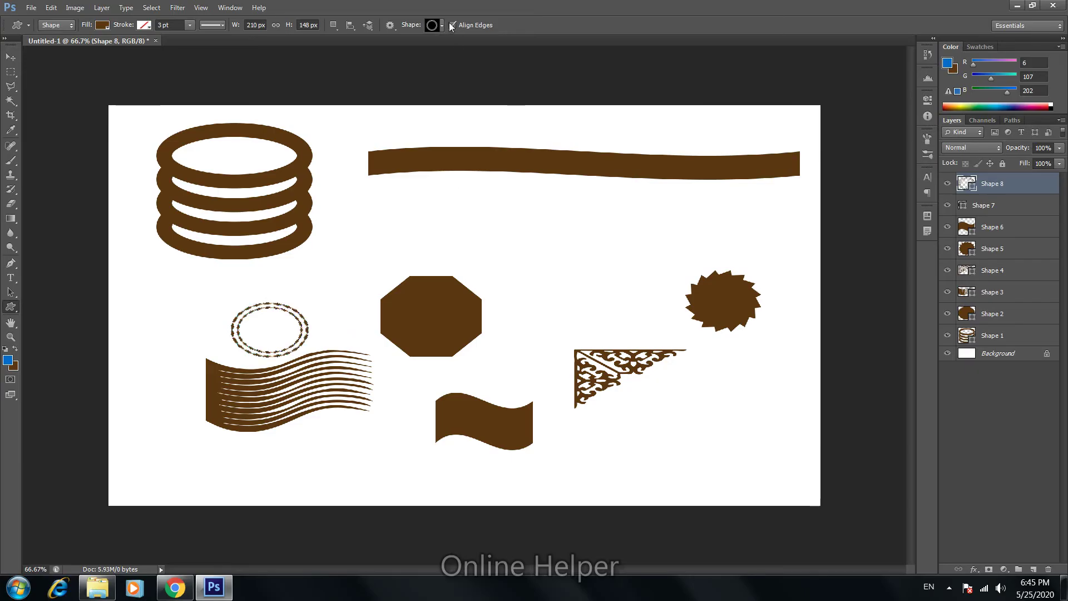
- Add a brown butterfly at the lower right of the canvas
left_click(431, 26)
scroll(483, 145, "down", 1)
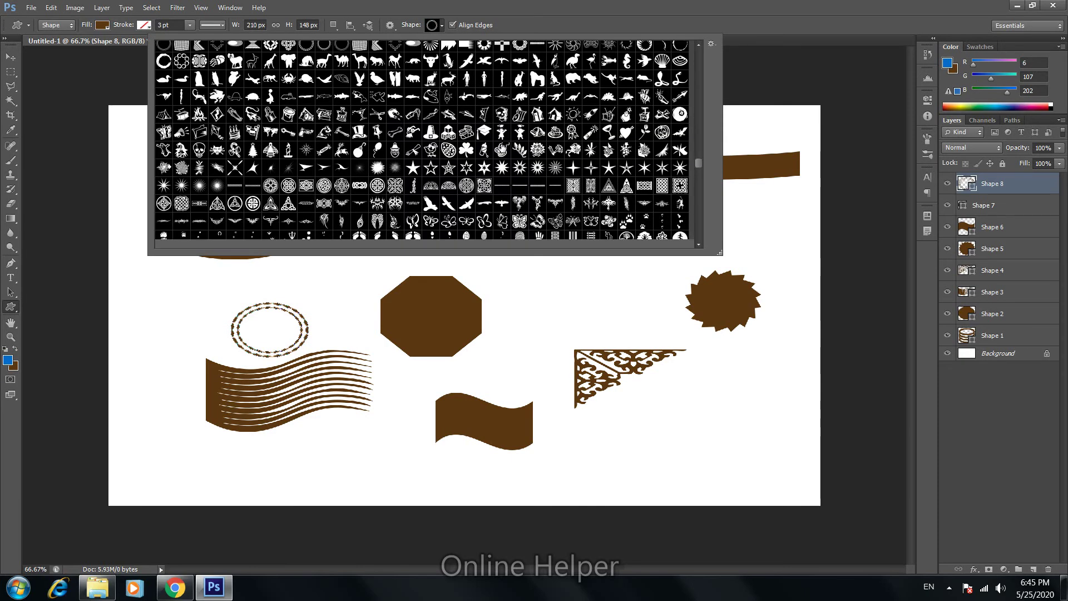
scroll(484, 146, "down", 1)
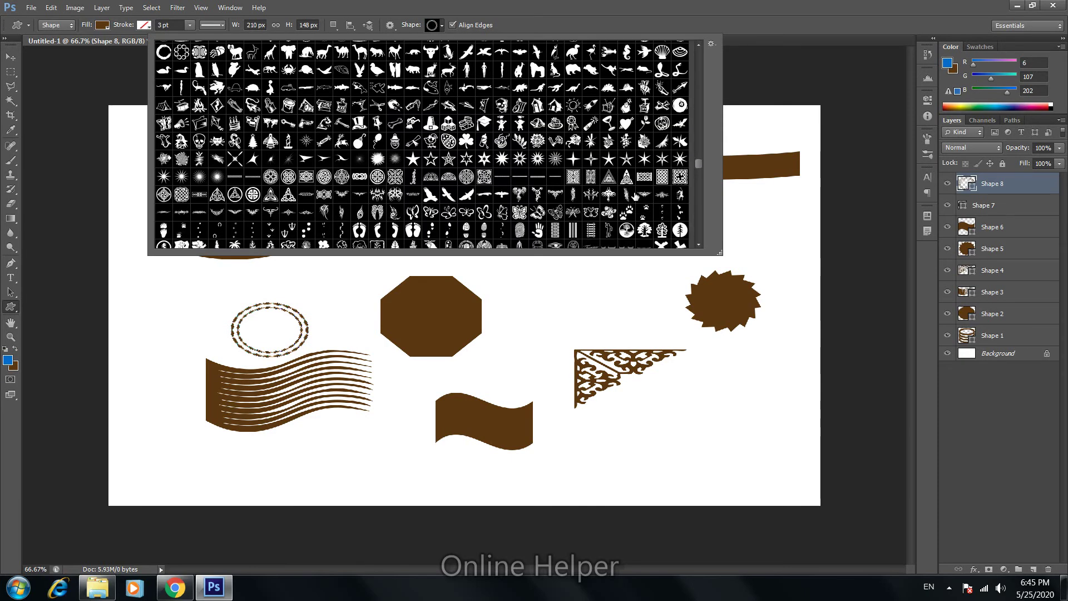
left_click(519, 213)
left_click_drag(668, 415, 757, 483)
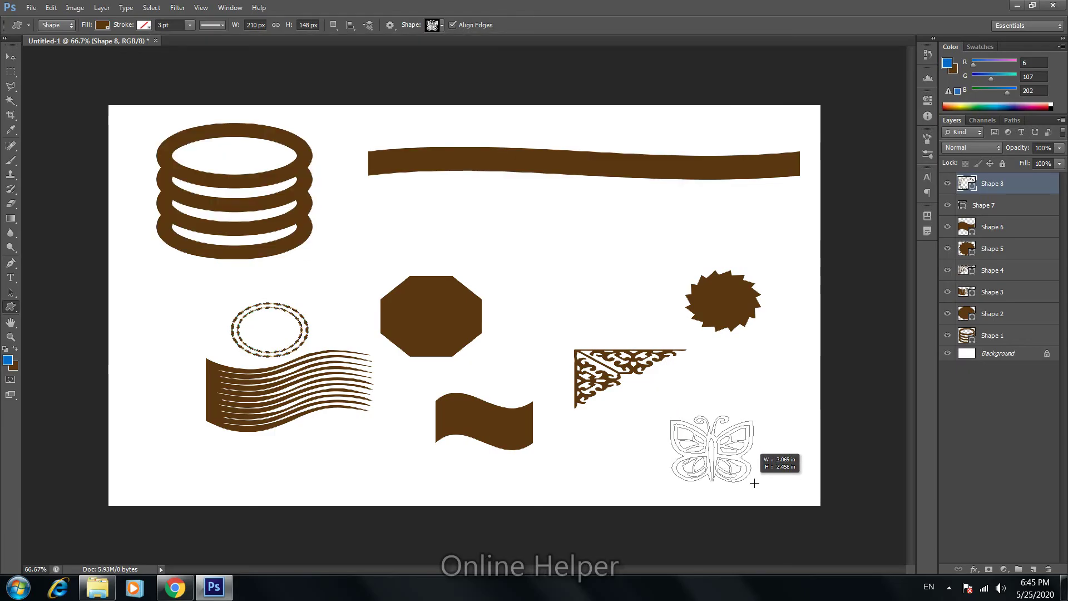
- Scroll deeper through the loaded collection in the custom shape picker for the next shape
left_click(433, 26)
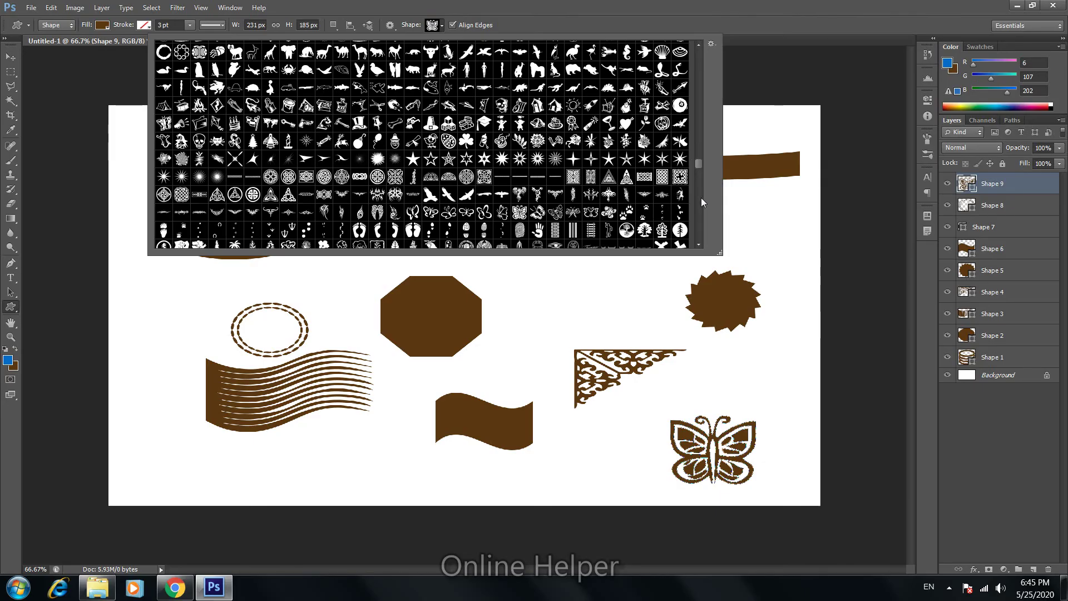
left_click(701, 198)
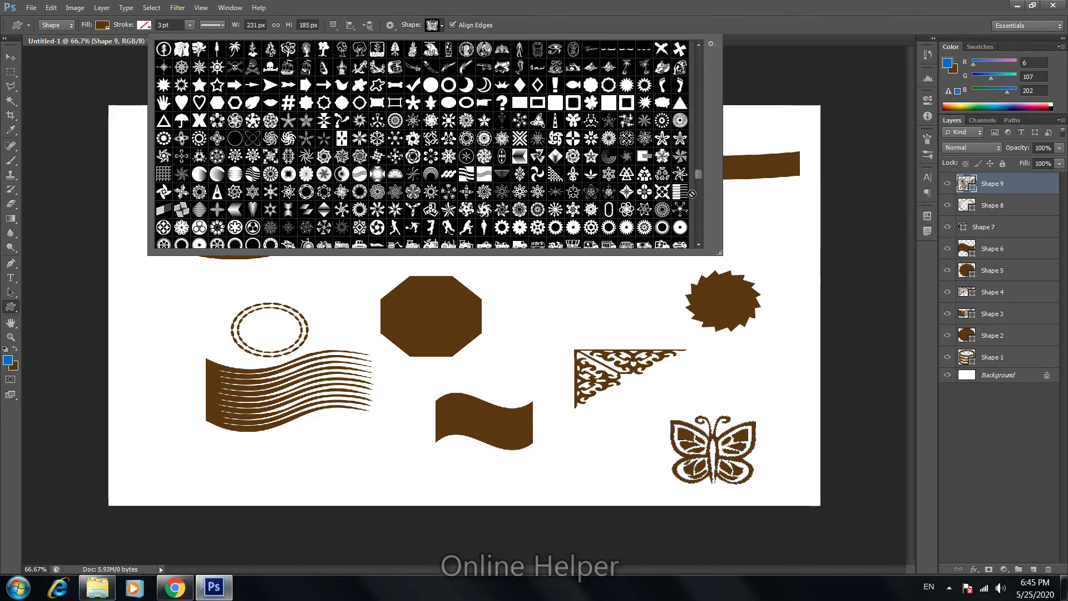
scroll(699, 179, "down", 1)
scroll(699, 181, "down", 2)
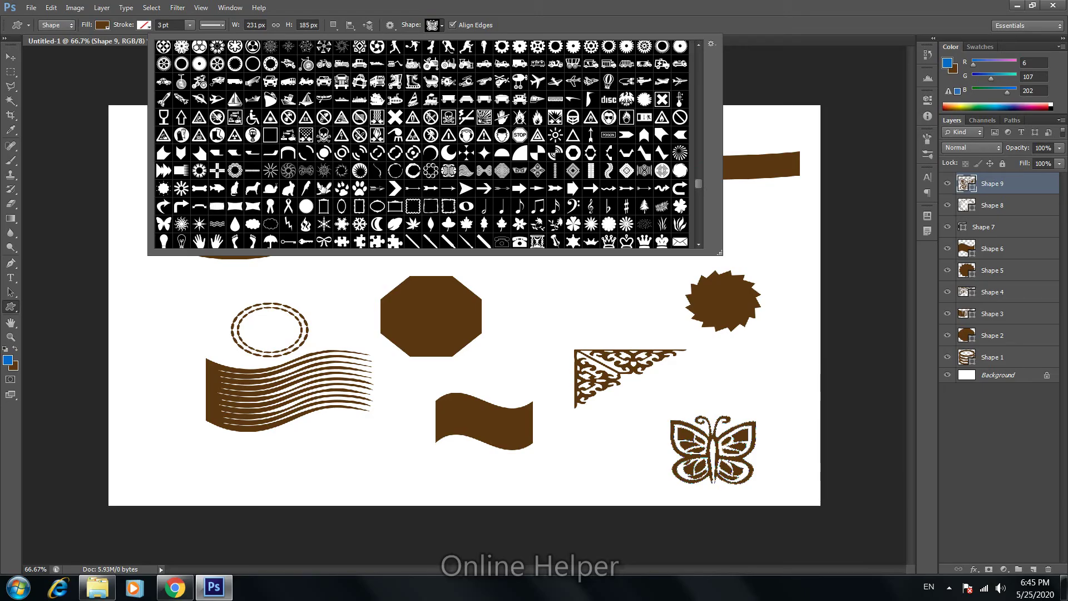
scroll(325, 211, "down", 1)
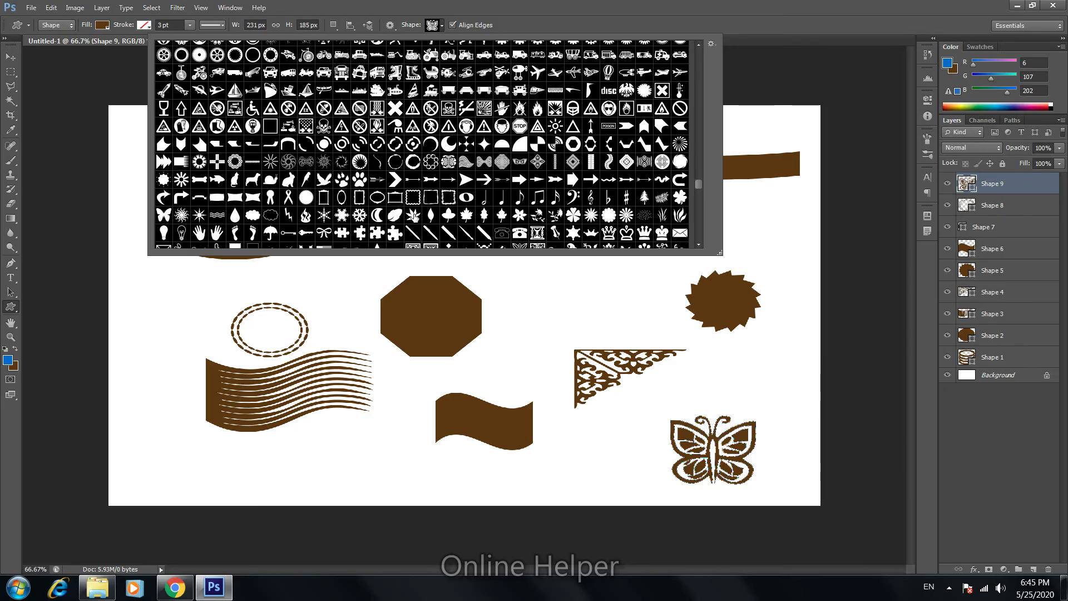
scroll(416, 215, "down", 3)
scroll(418, 215, "down", 3)
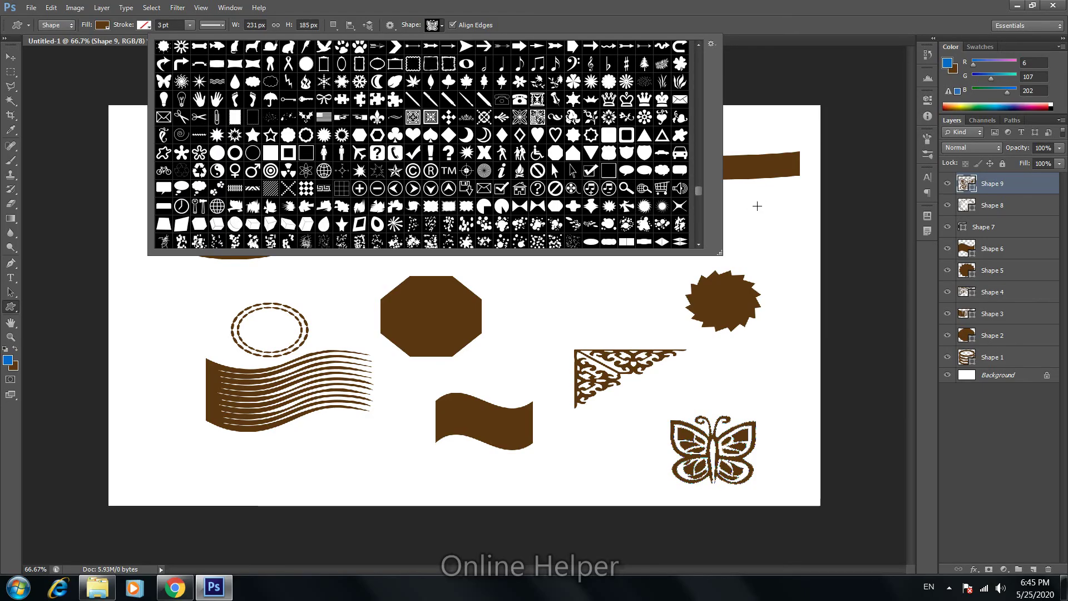
scroll(544, 246, "down", 1)
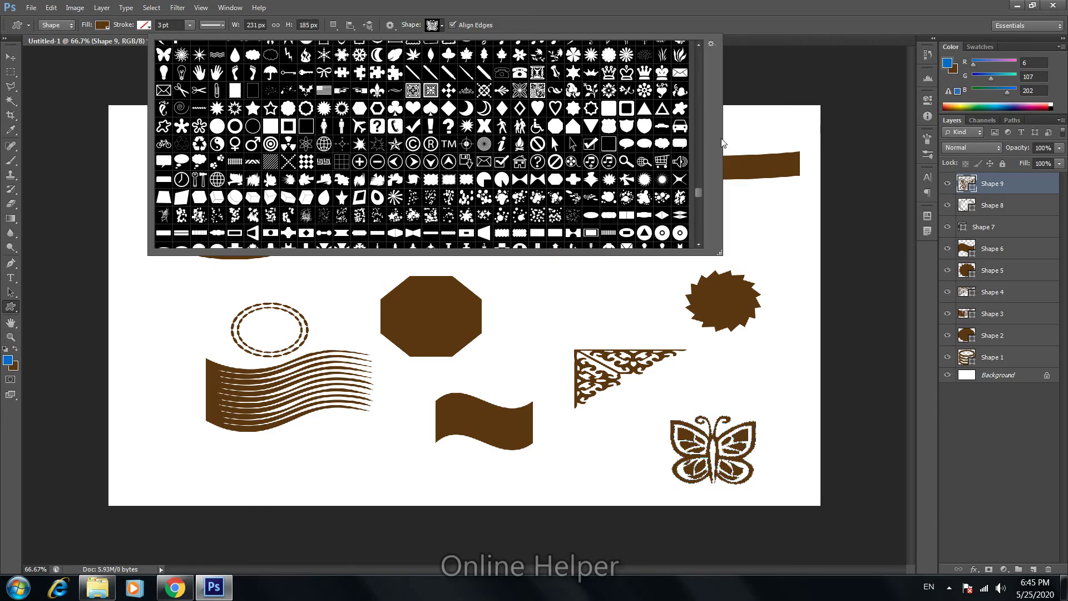
- Close the custom shape presets and cancel the Create Custom Shape size prompt, keeping nine shapes
left_click(764, 74)
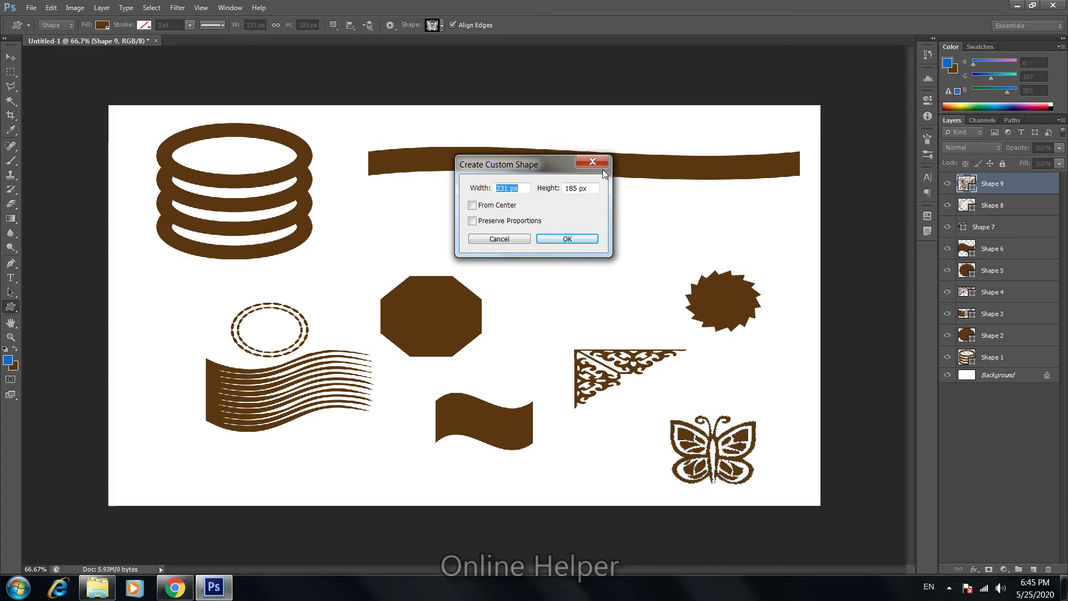
key("Escape")
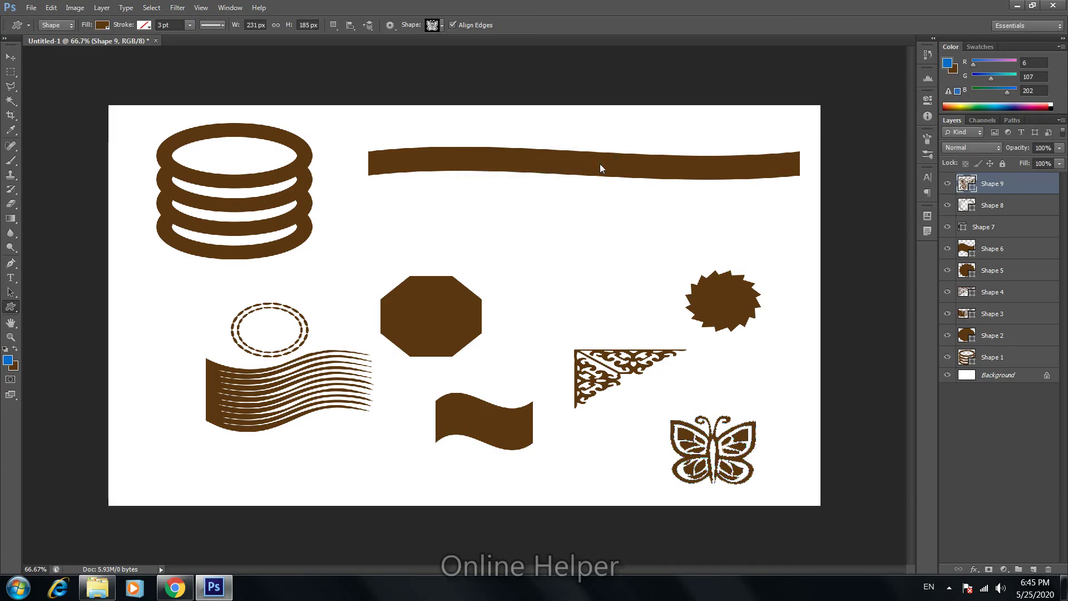